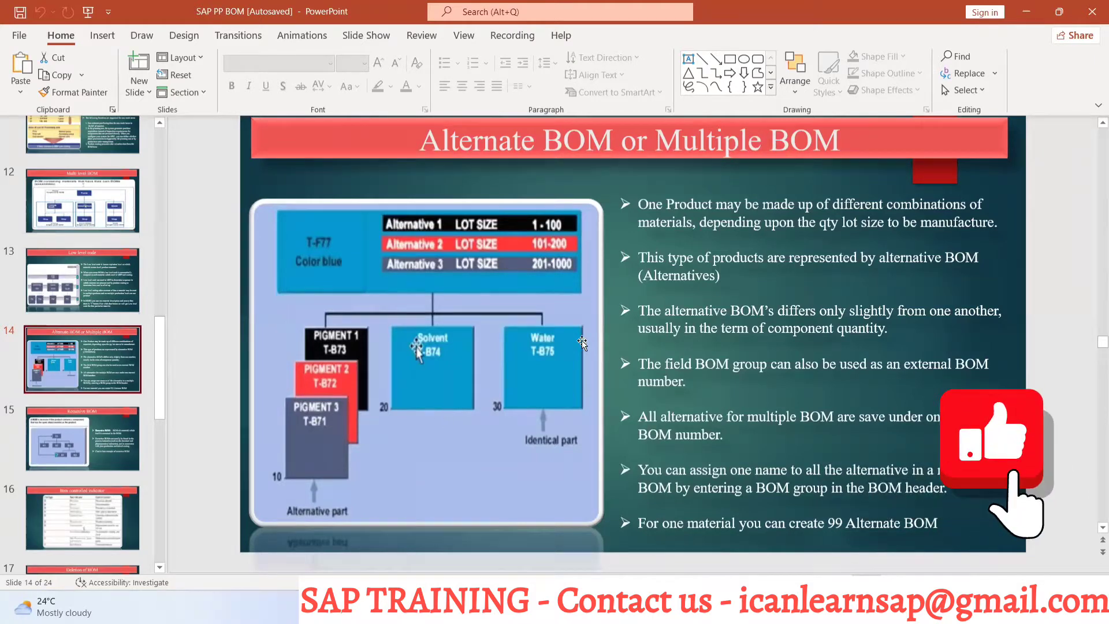
Step: Switch to Book1 in Excel and enter suagar in K8 below Water
key("alt+Tab")
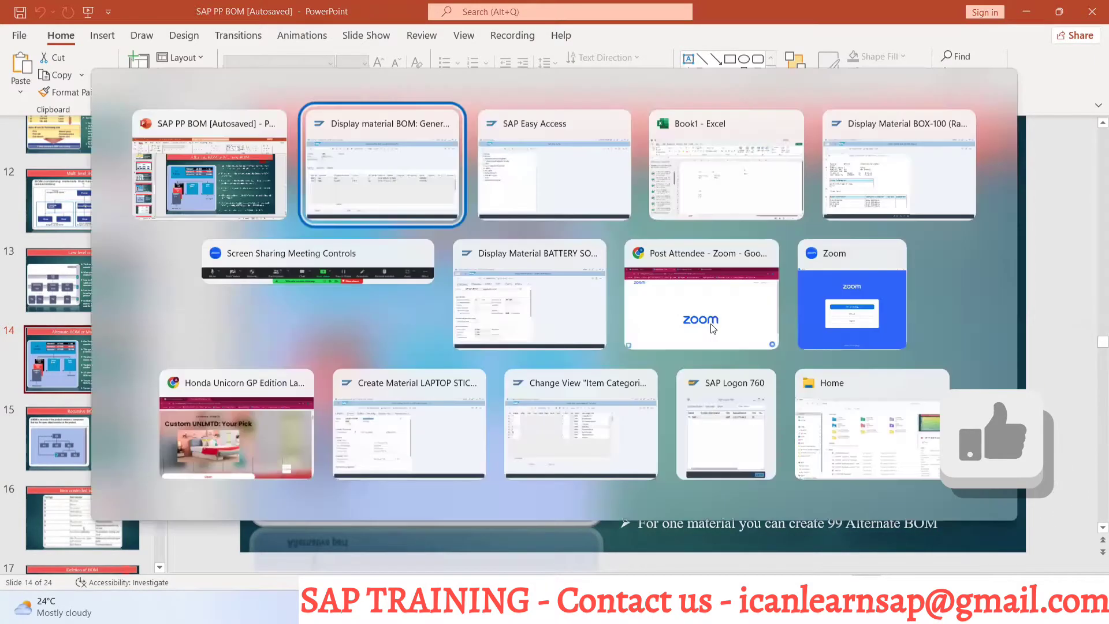
key("Tab")
key("Tab")
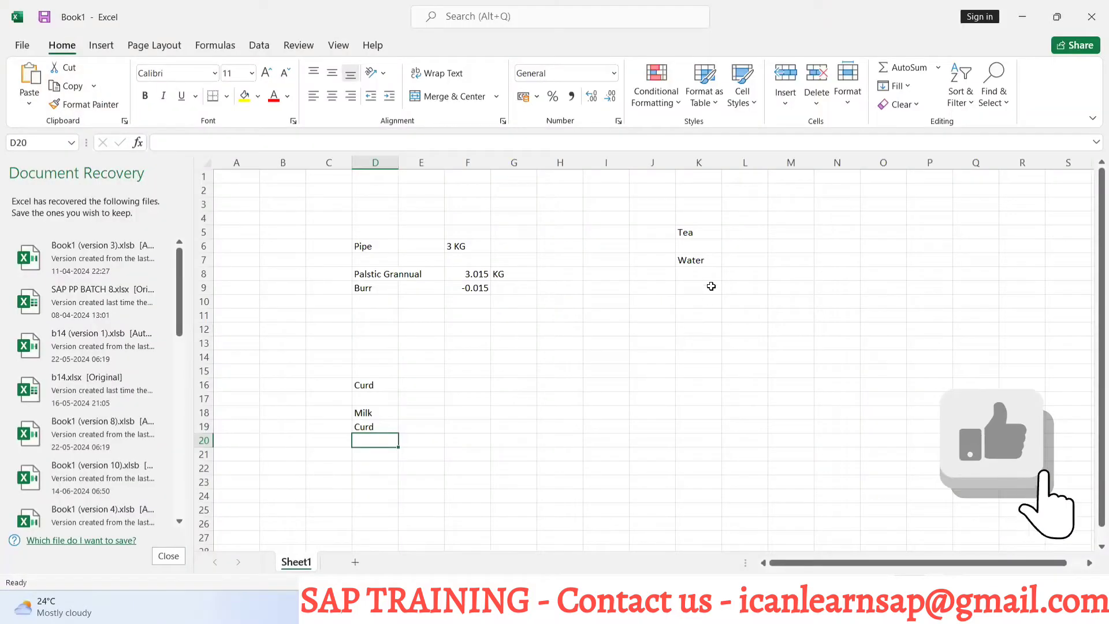
left_click(695, 232)
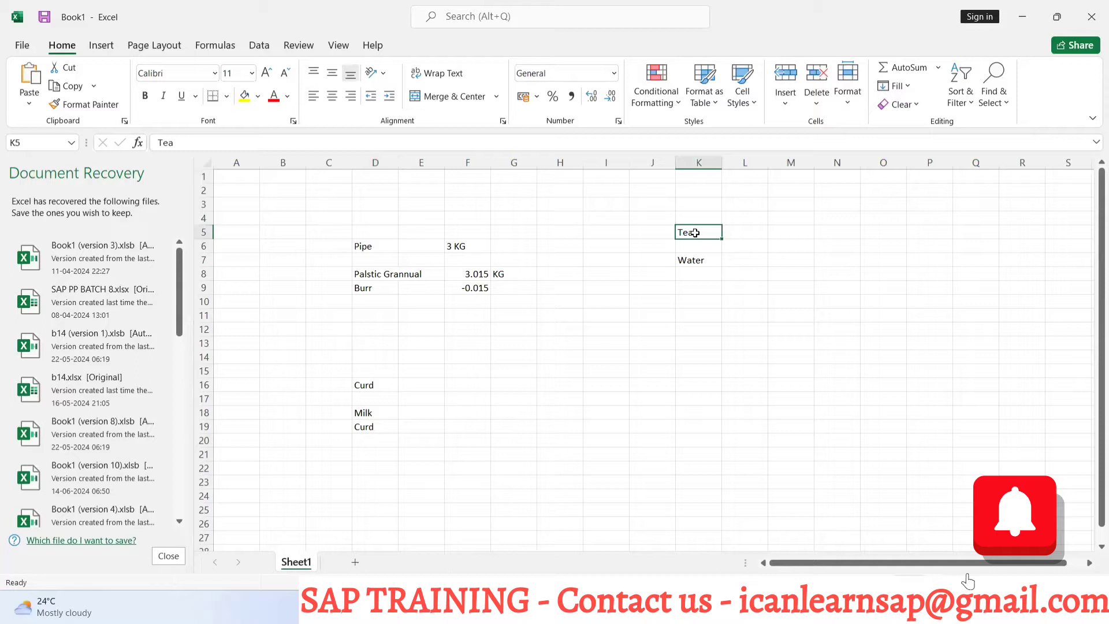
left_click(695, 275)
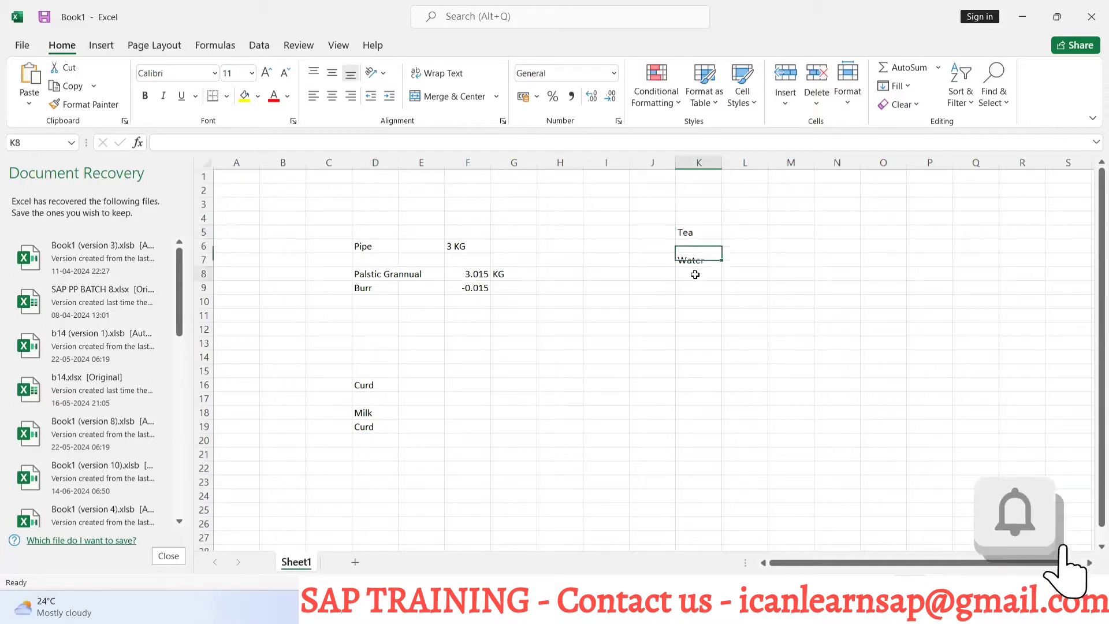
type("suage")
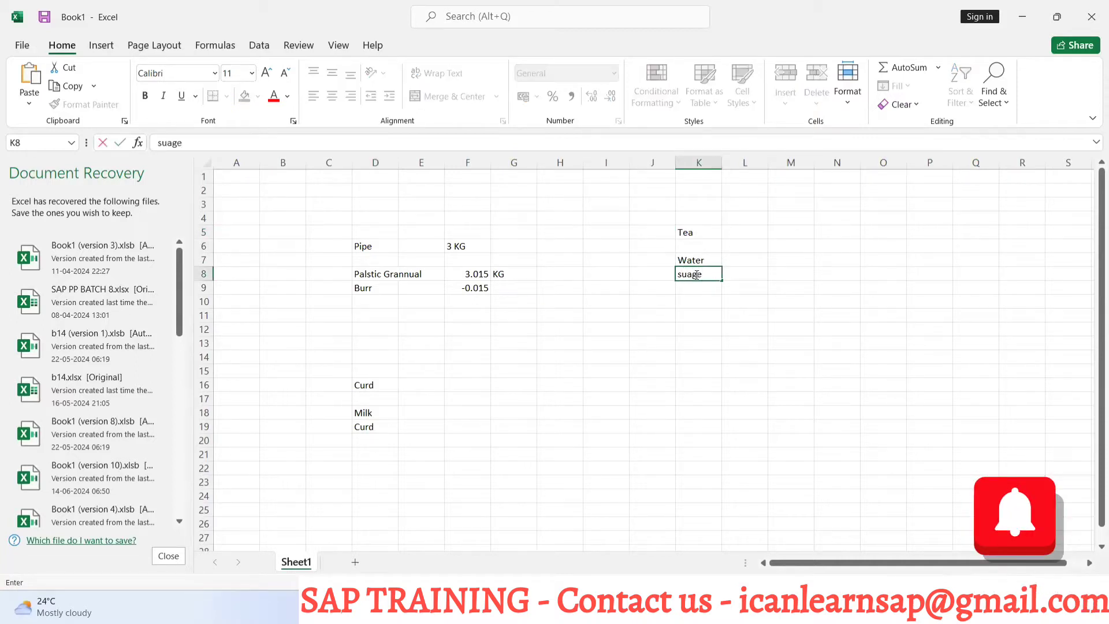
type("r")
key("BackSpace")
key("BackSpace")
type("ar")
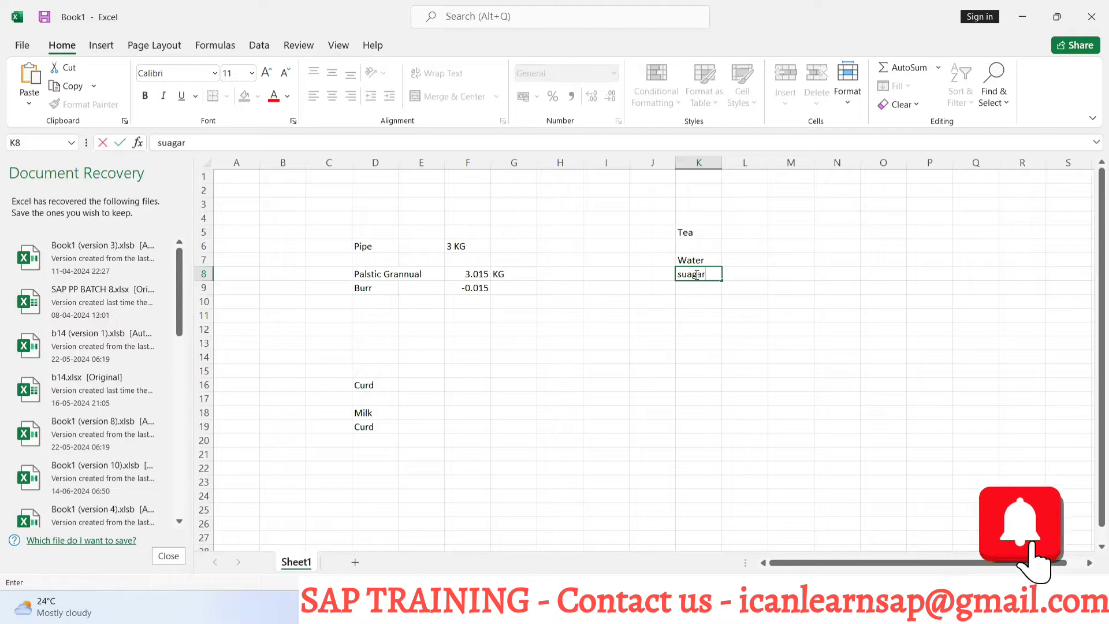
left_click(697, 288)
Step: Add Tea Powder in K9 and Milk in K10
type("T")
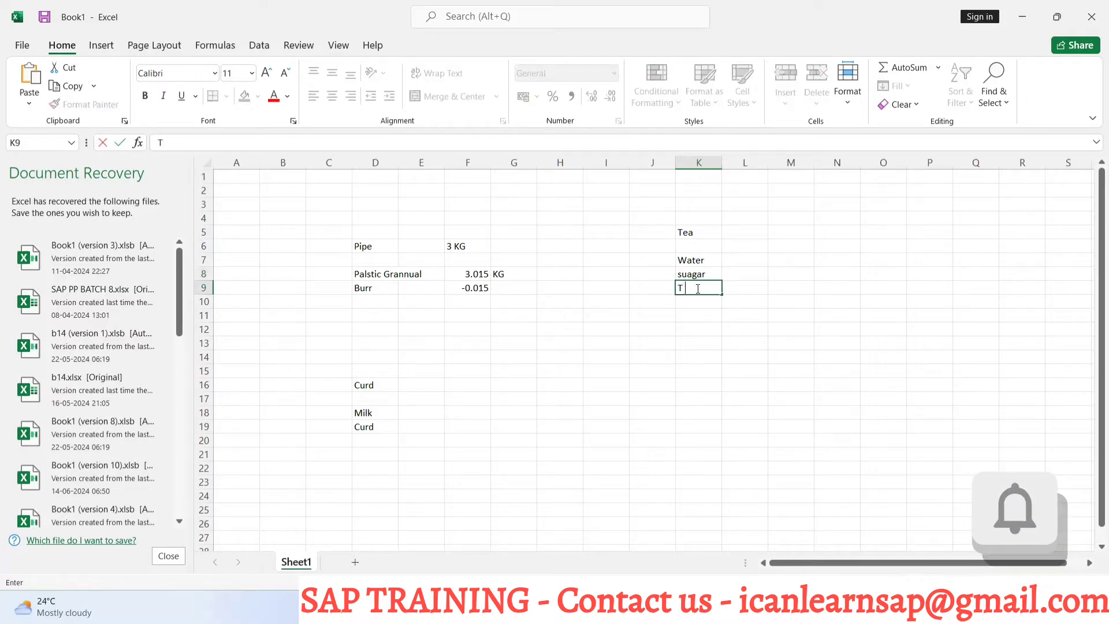
type("ea Powder")
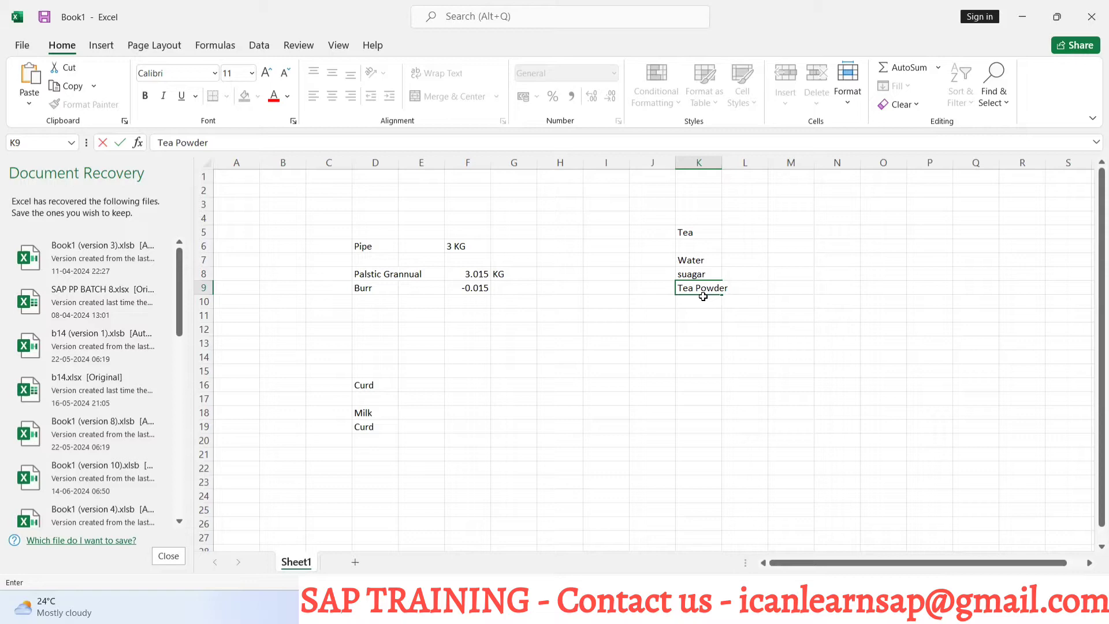
key("Return")
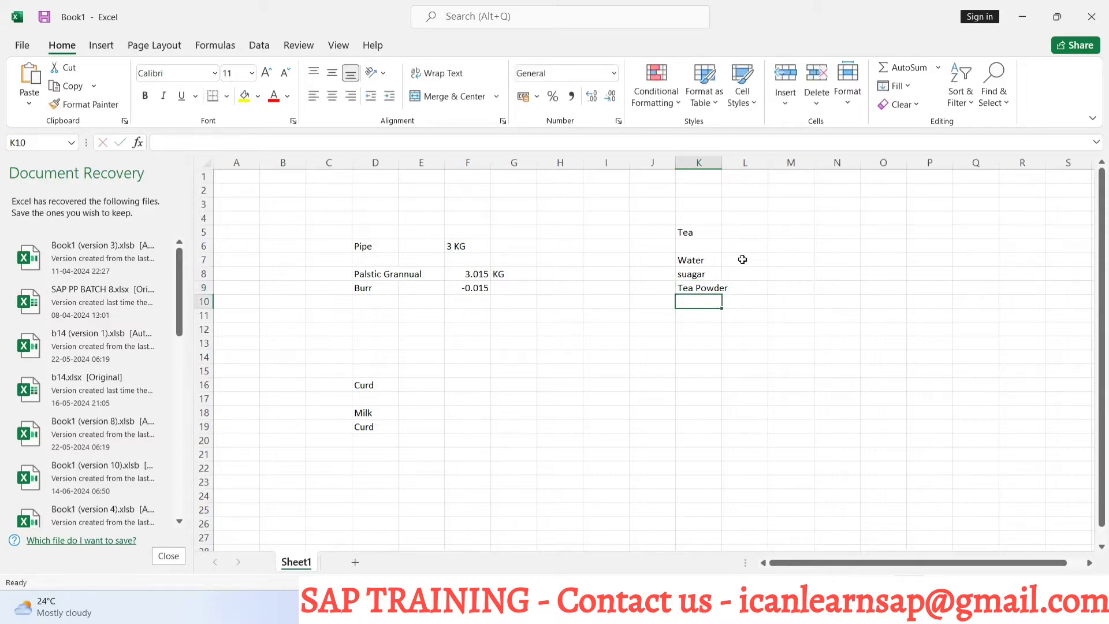
left_click(748, 259)
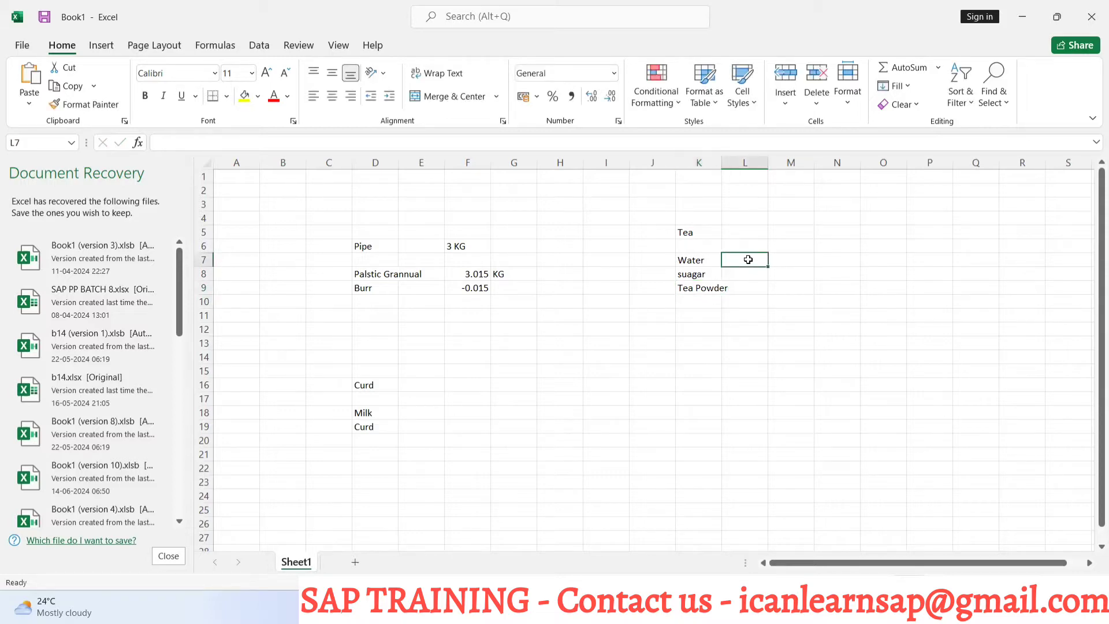
left_click(705, 301)
type("Milk")
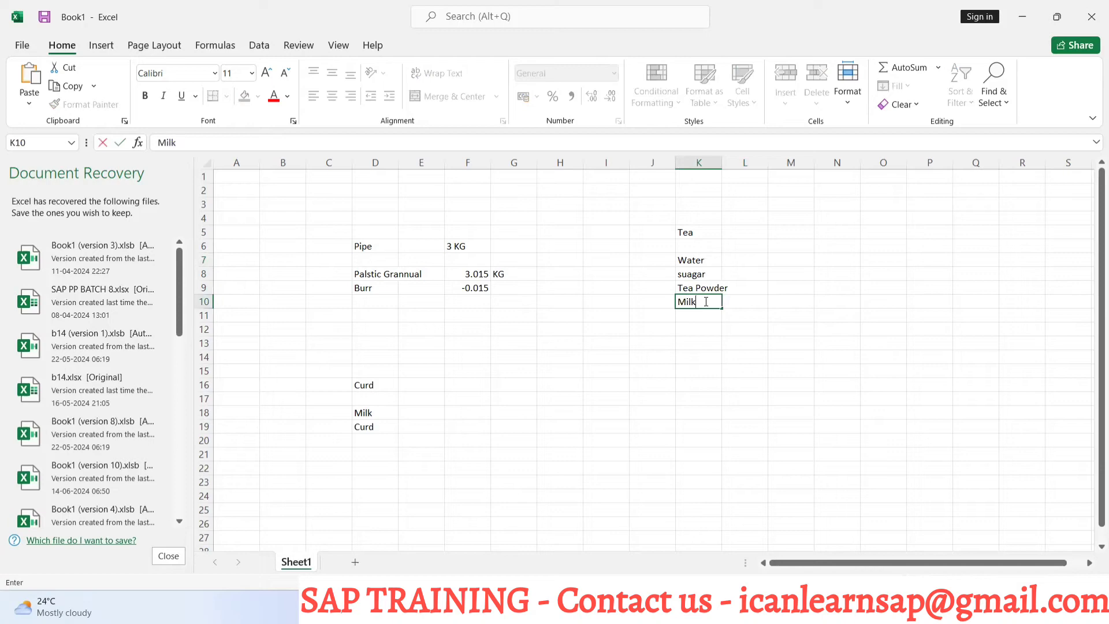
left_click(691, 353)
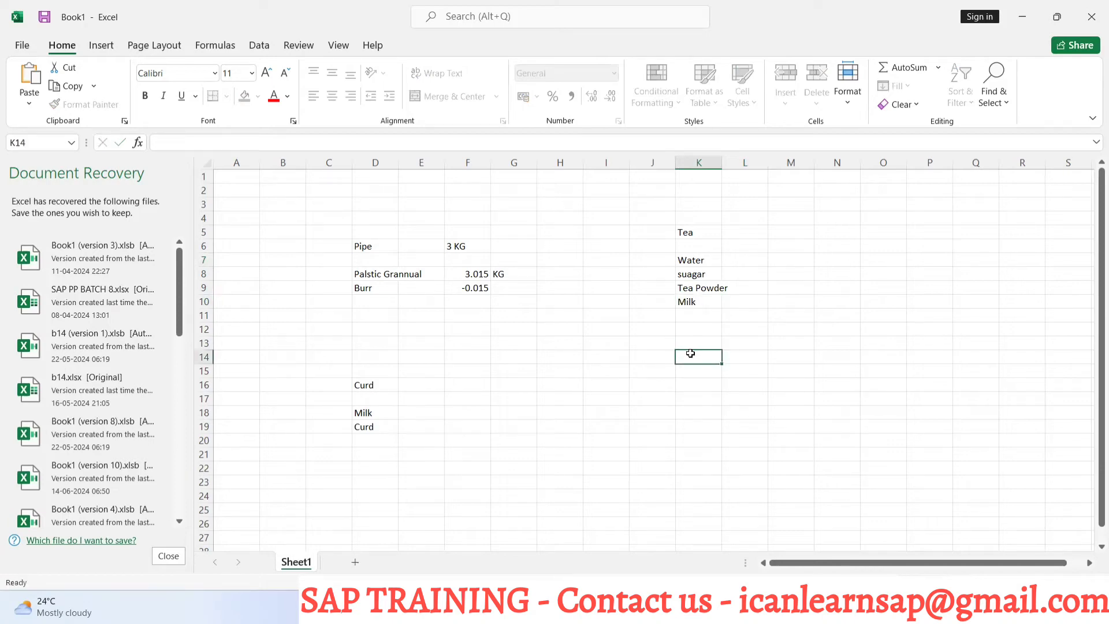
Step: Label K6 as BOM 1 and L6 as BOM1
left_click(699, 248)
type("BOM")
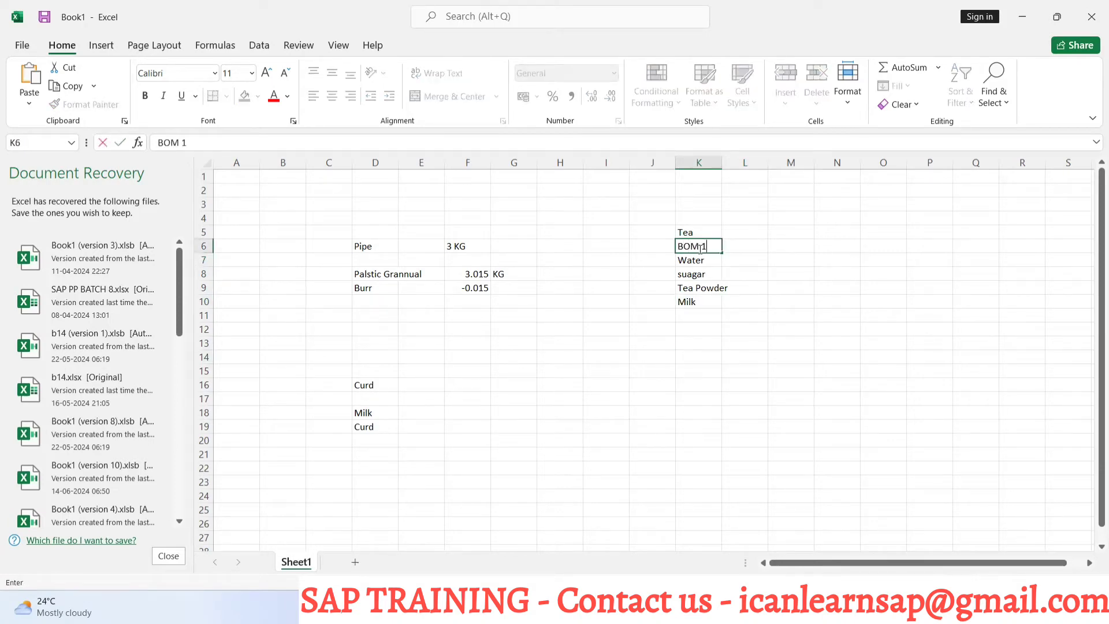
type(" 1")
left_click(710, 299)
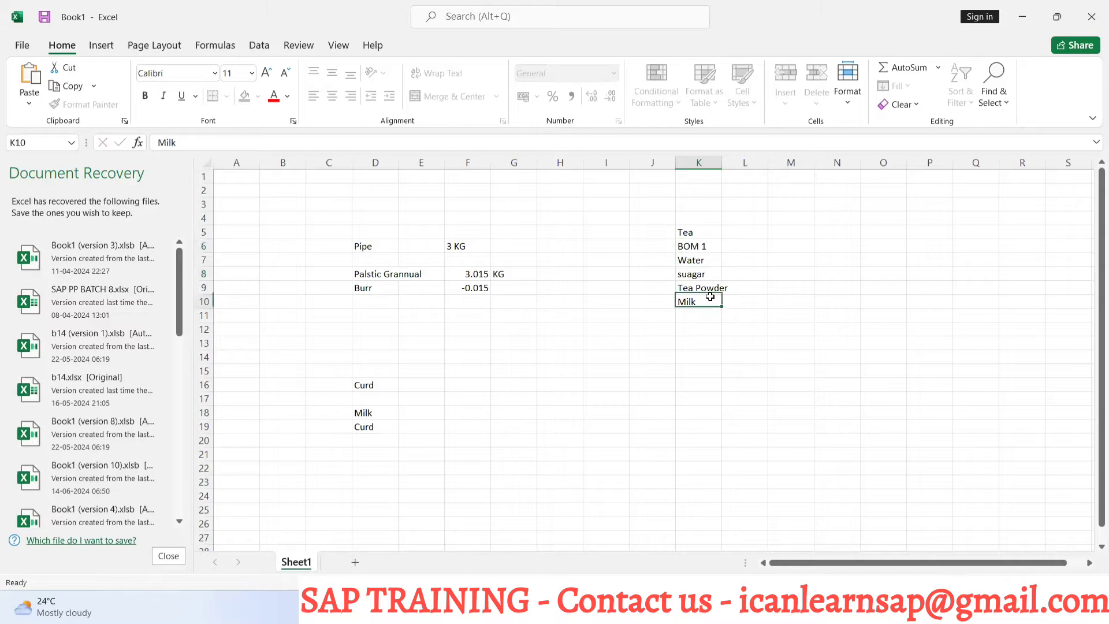
left_click(747, 247)
type("BO")
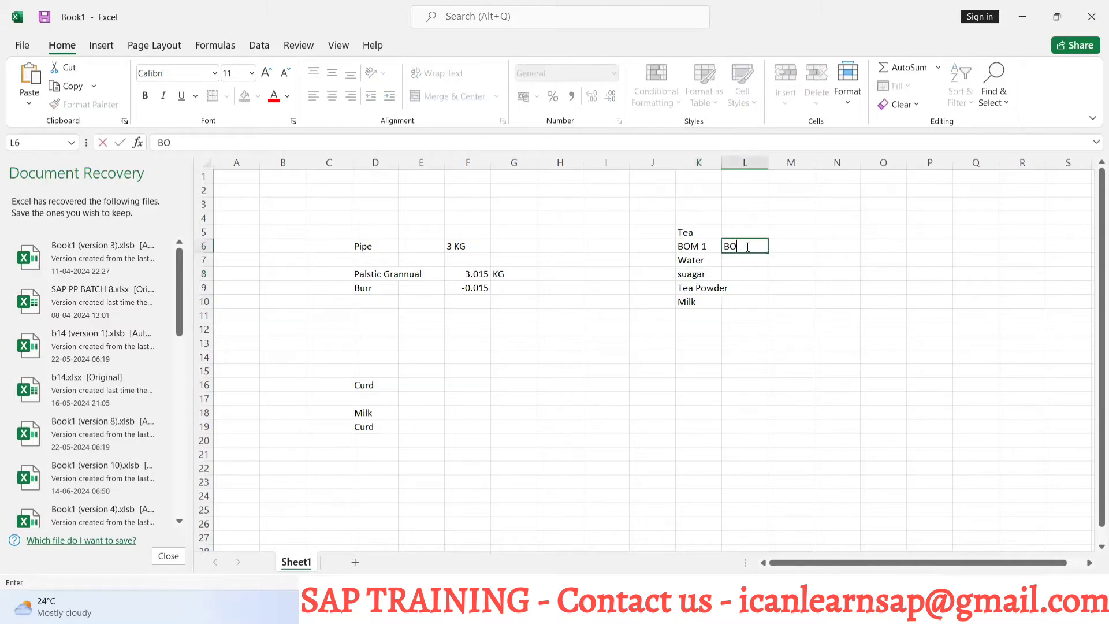
type("M1")
key("Return")
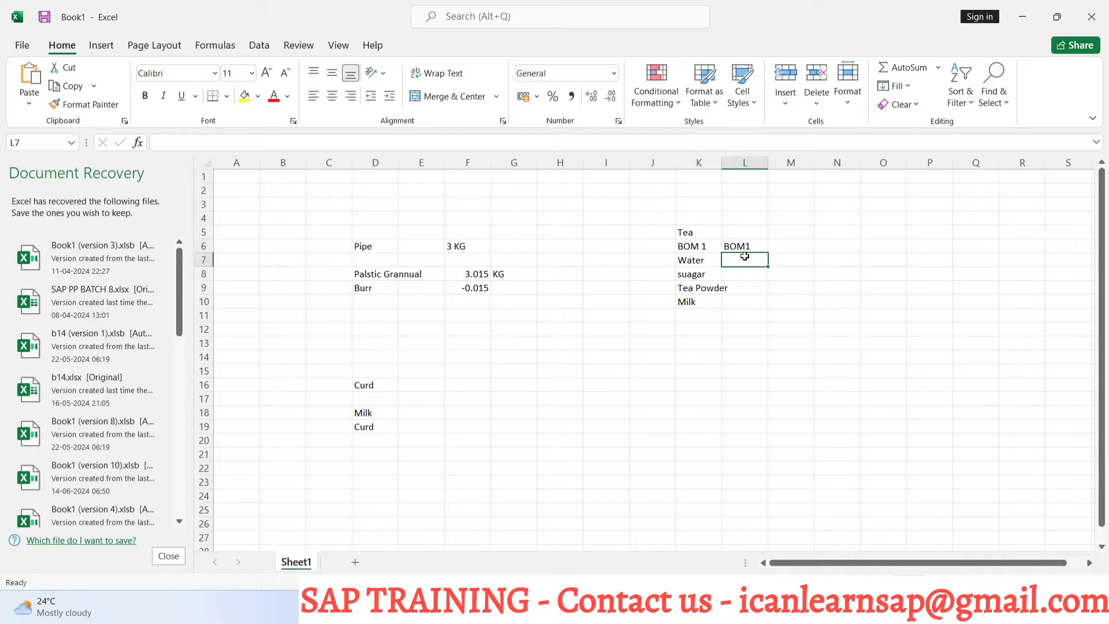
double_click(747, 249)
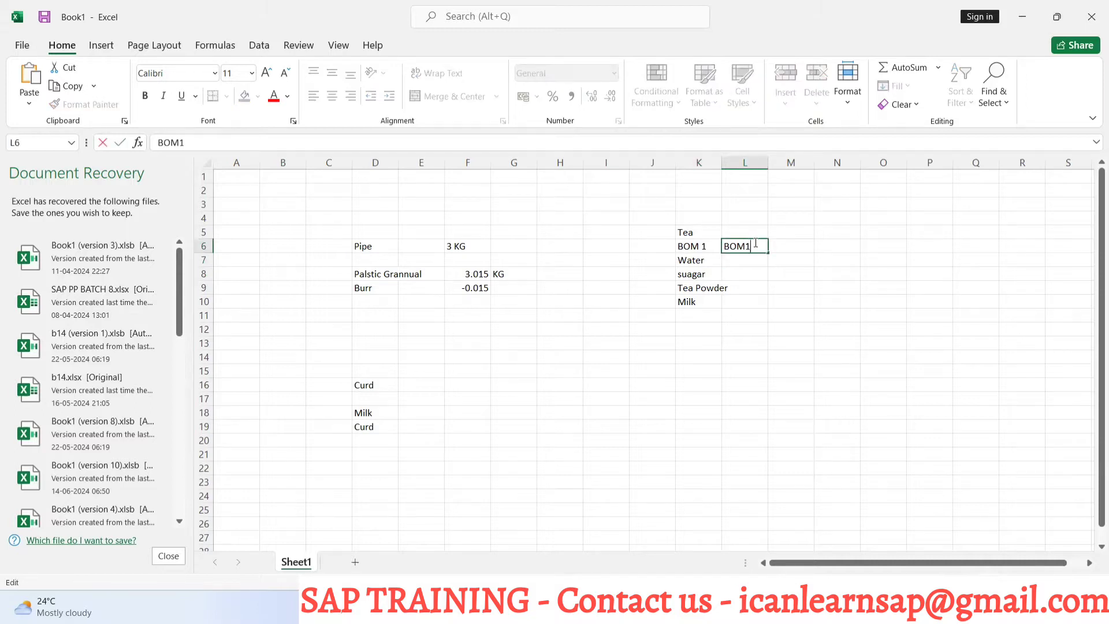
left_click(747, 261)
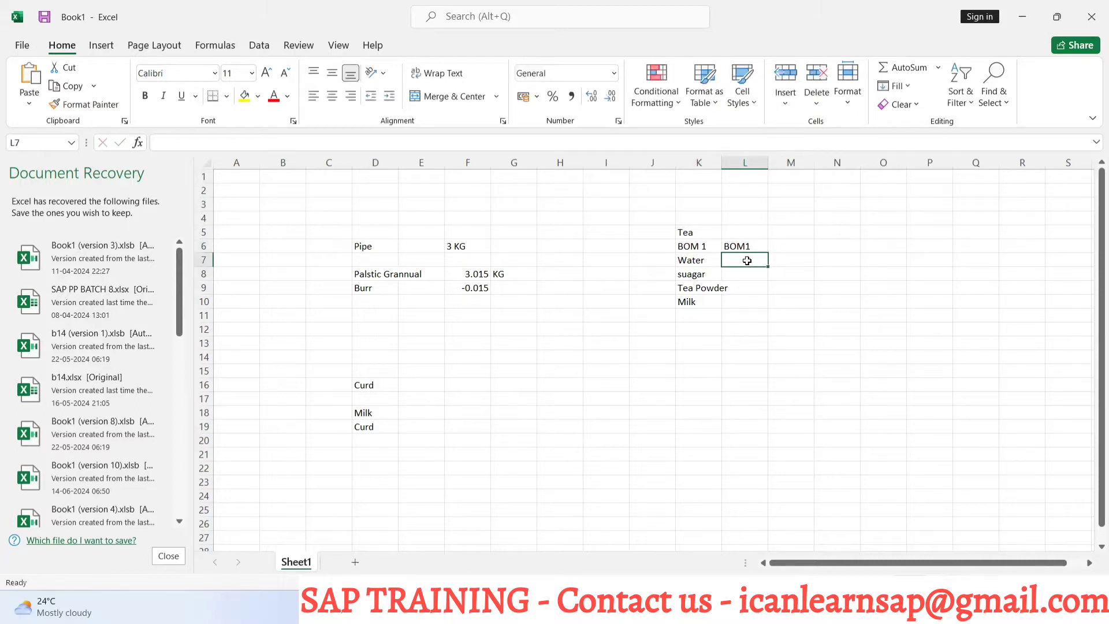
Step: Fill column L with Water, Jaggery, and Tea Powder and Milk copied from K9:K10
type("Wa")
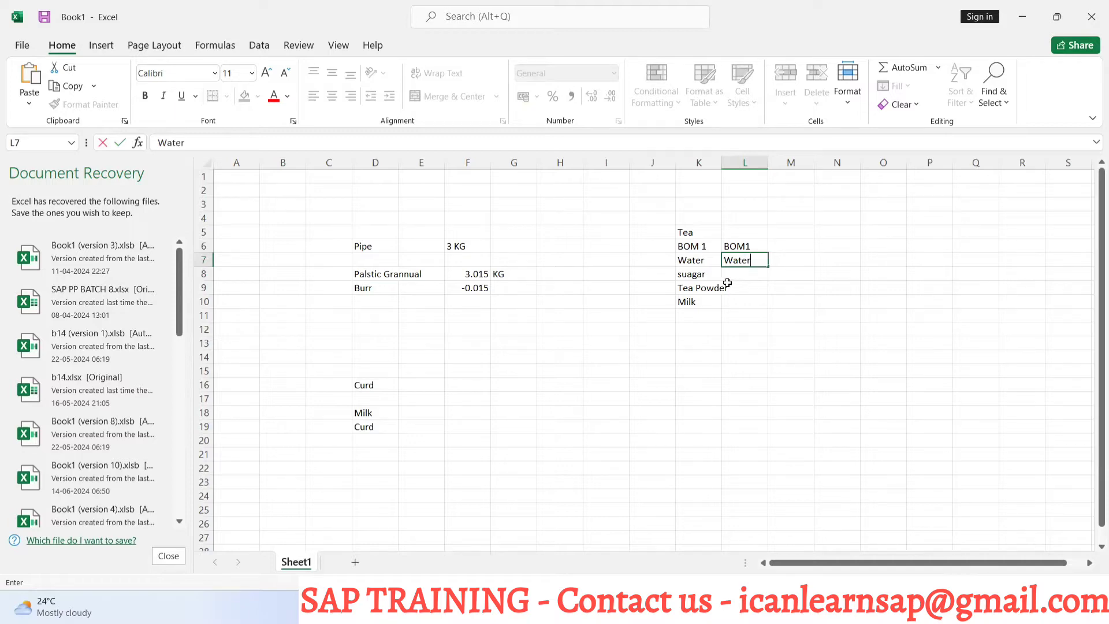
type("ter")
left_click_drag(689, 289, 700, 303)
key("ctrl+c")
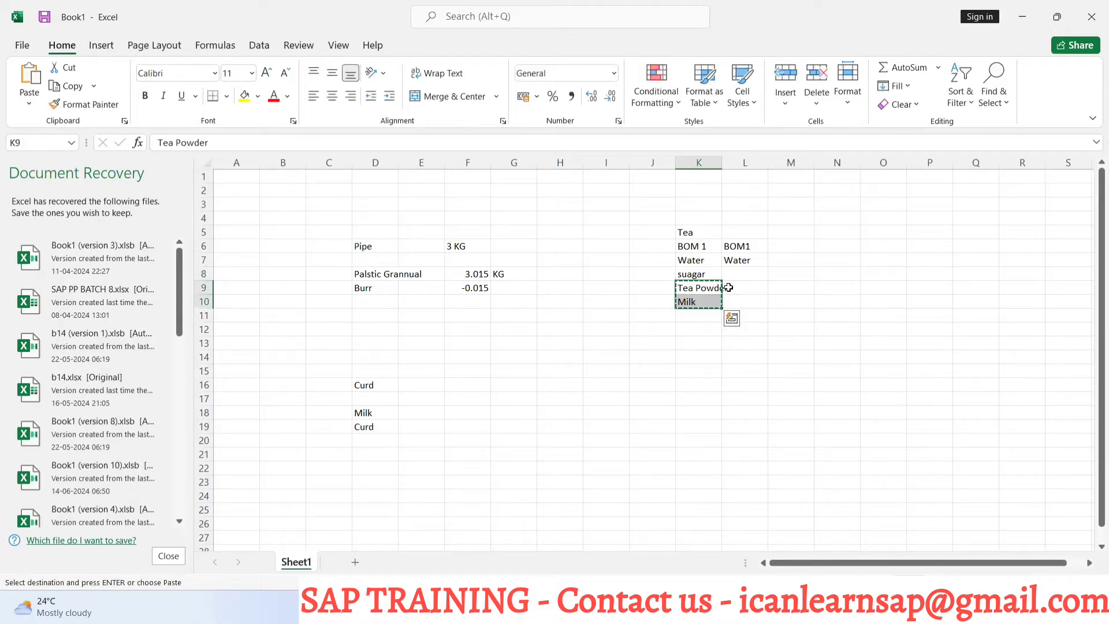
left_click(728, 288)
key("ctrl+v")
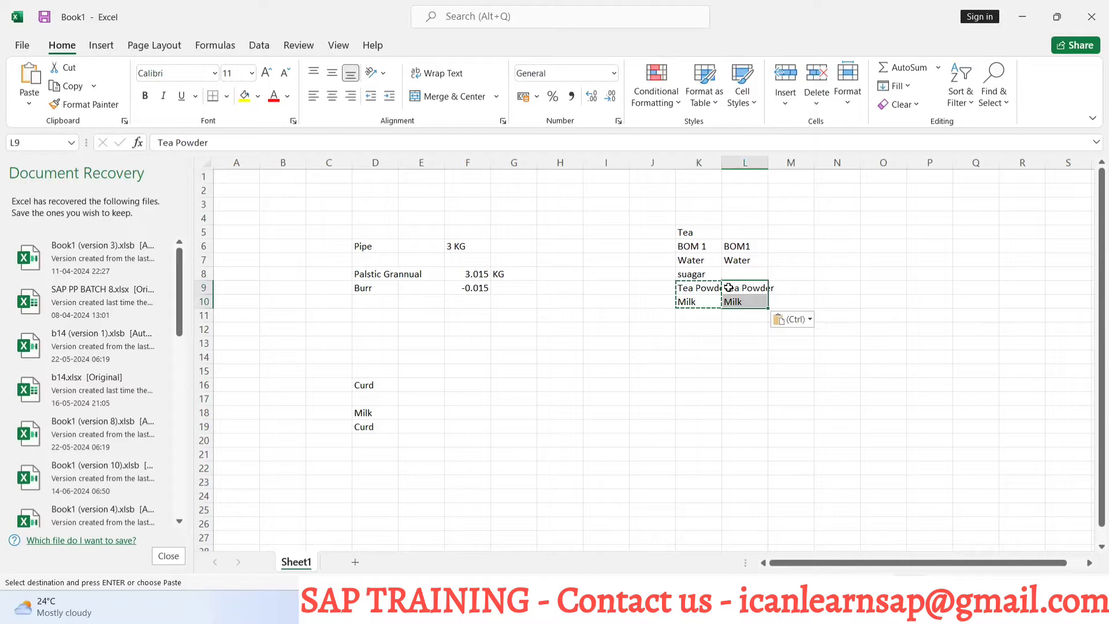
left_click(740, 275)
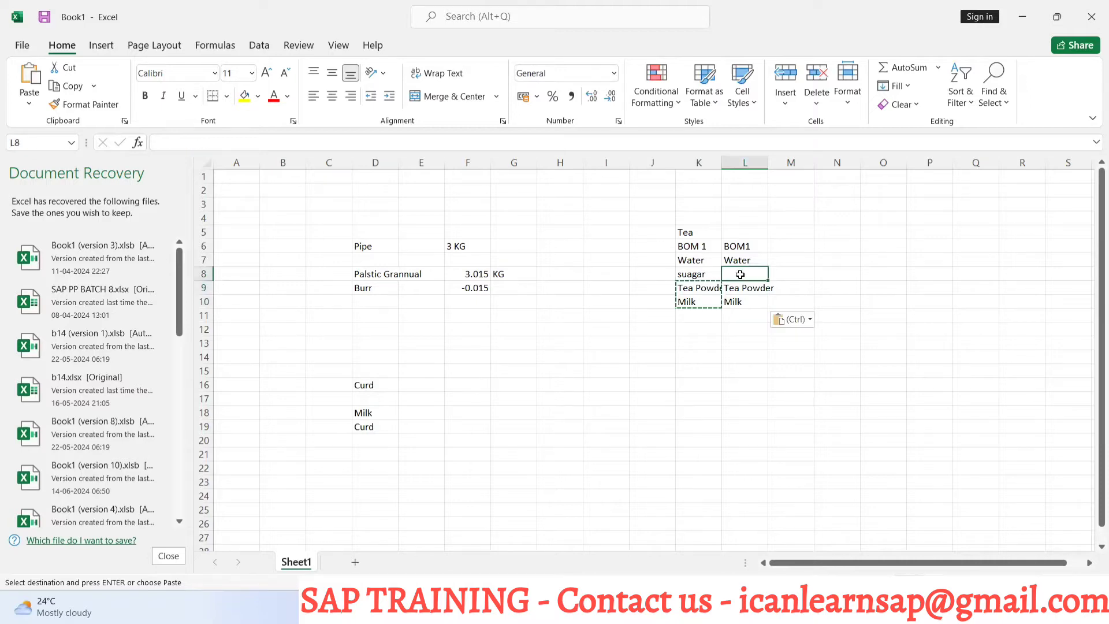
type("Jagger")
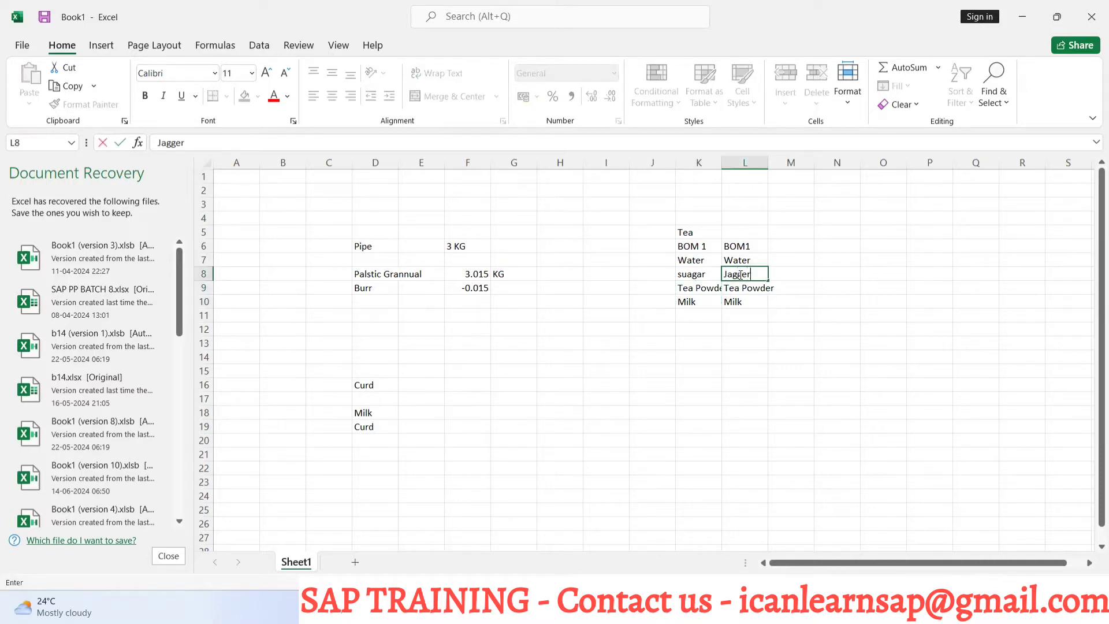
type("y")
left_click(741, 329)
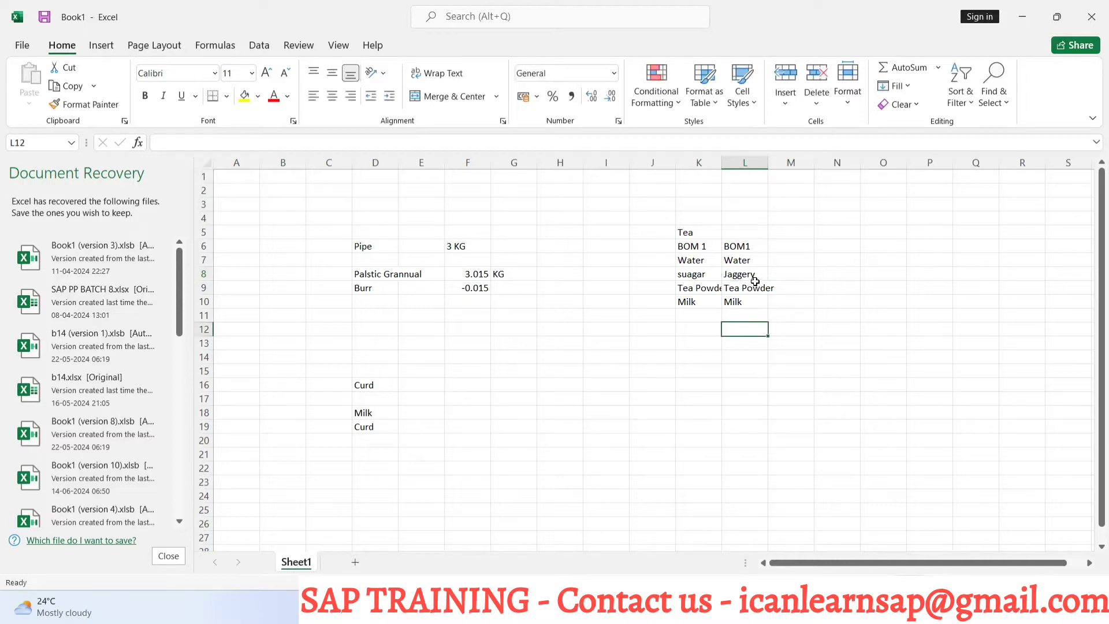
Step: Copy L7:L10 into column M and replace Jaggery in M8 with Sugar Cube
left_click_drag(763, 258, 760, 304)
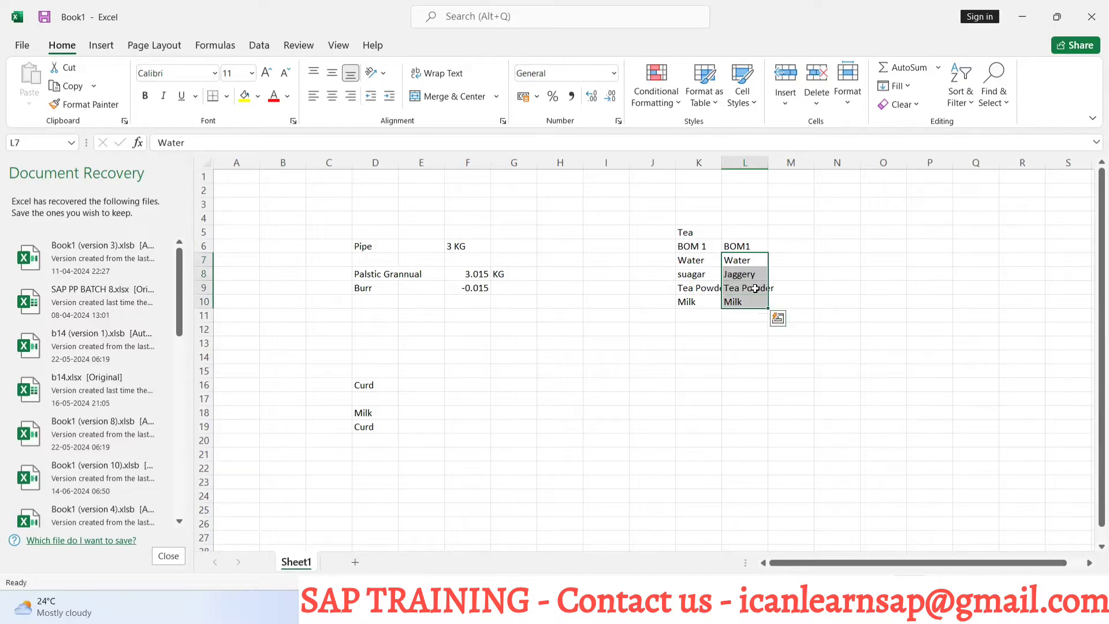
key("ctrl+c")
left_click(793, 256)
key("ctrl+v")
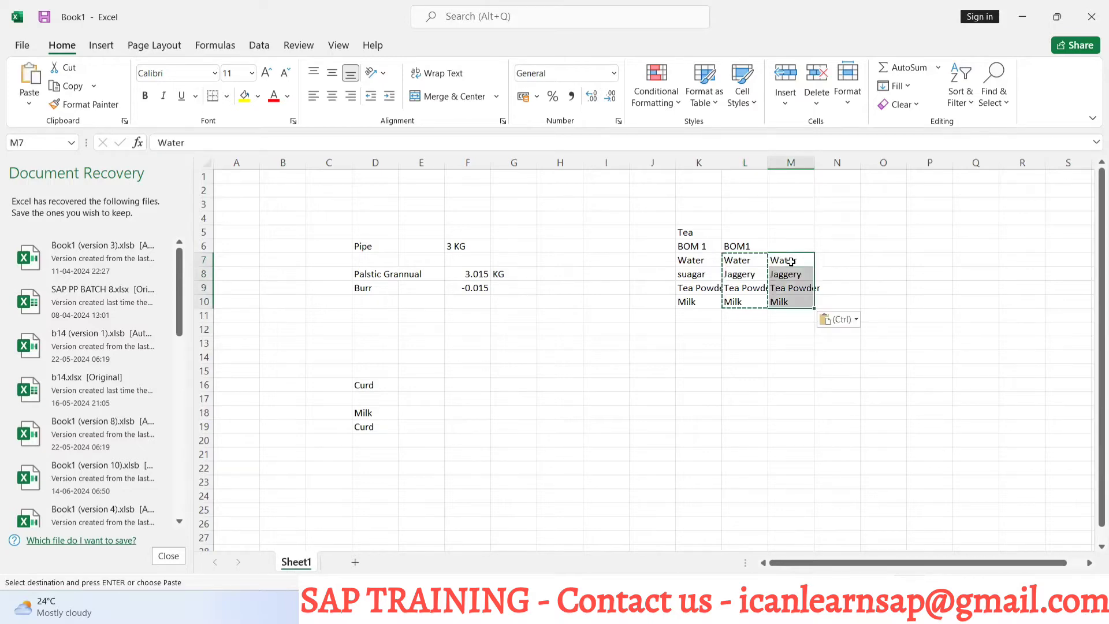
left_click(789, 275)
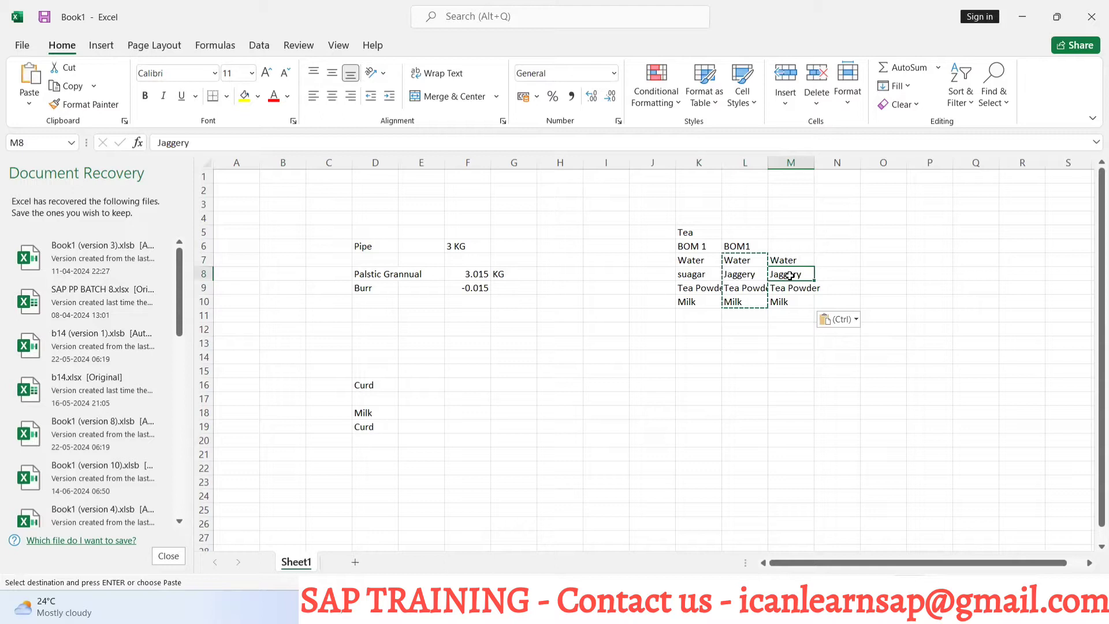
key("BackSpace")
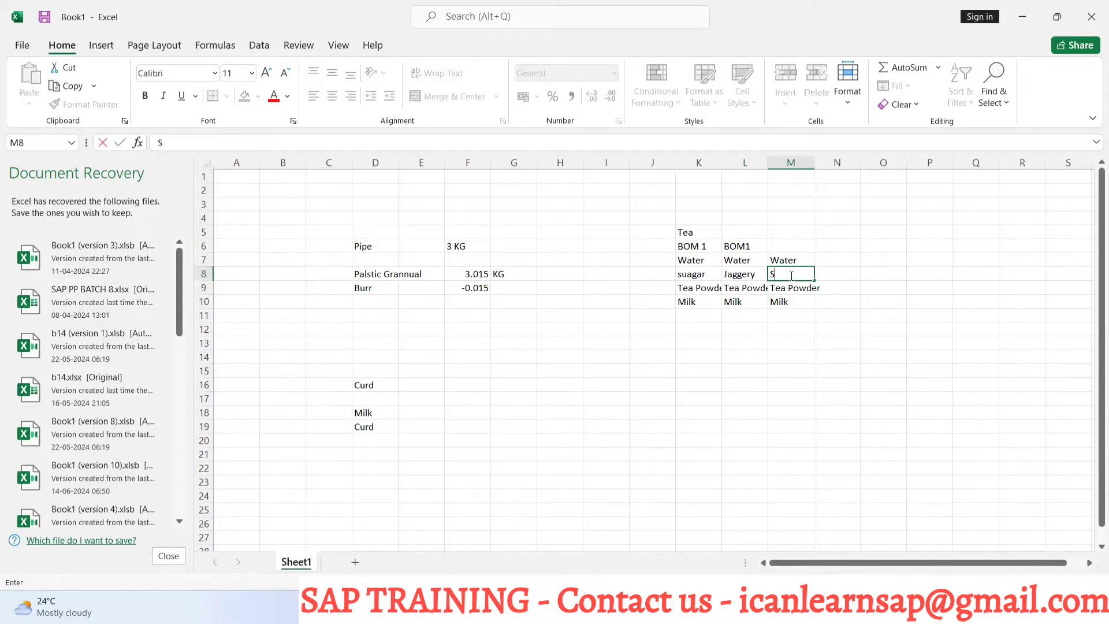
type("Sugar Cube")
left_click(784, 315)
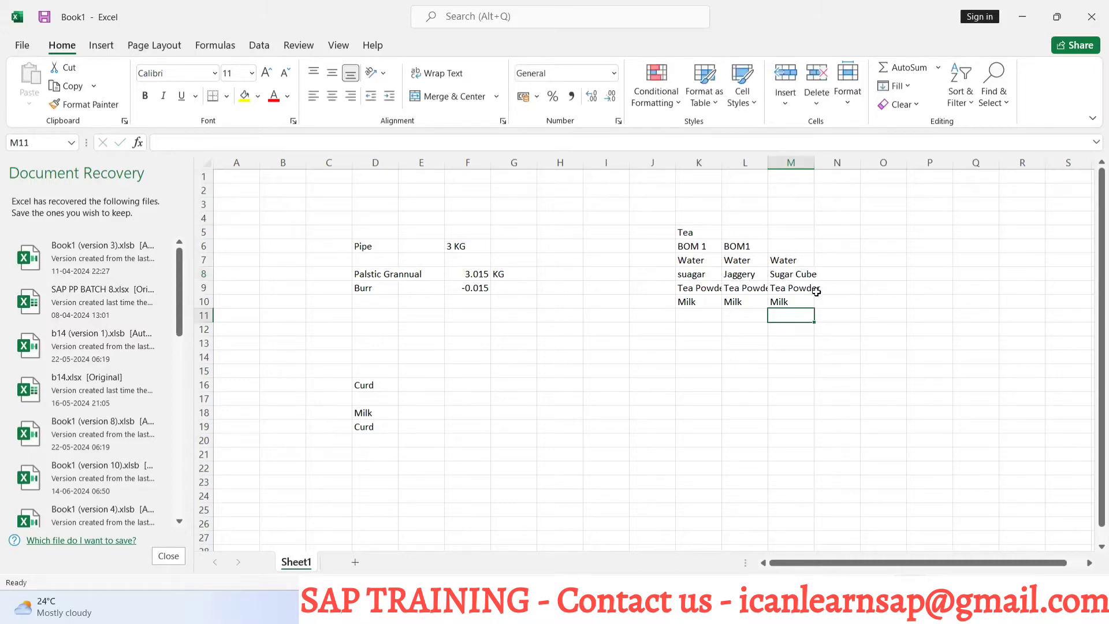
Step: Copy the column M ingredient list into N7:N10
left_click_drag(805, 258, 801, 302)
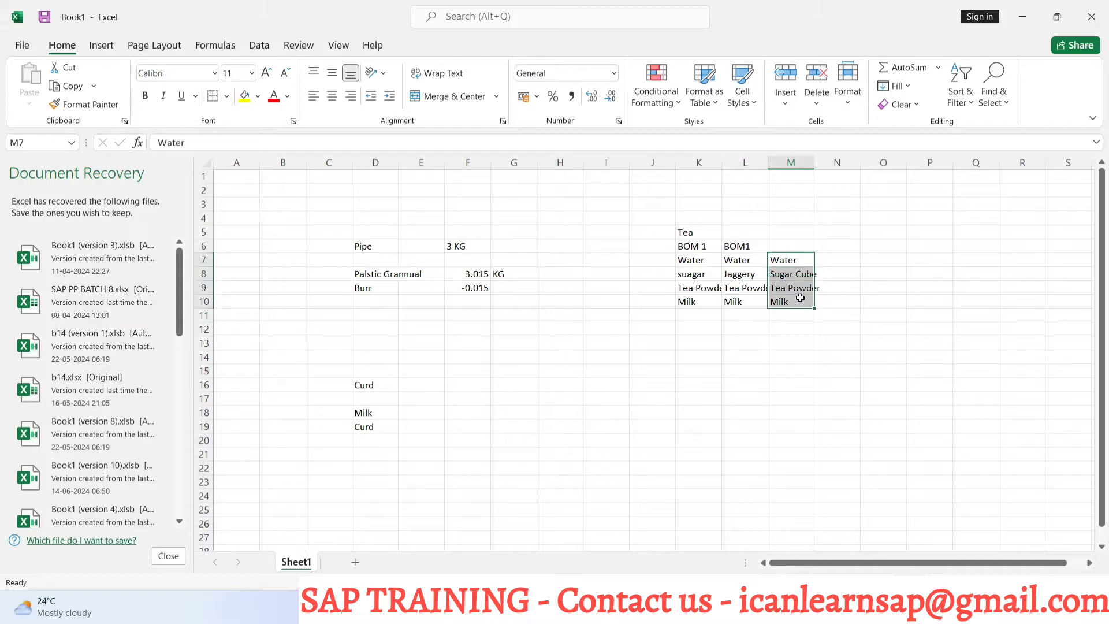
key("ctrl+c")
left_click(834, 256)
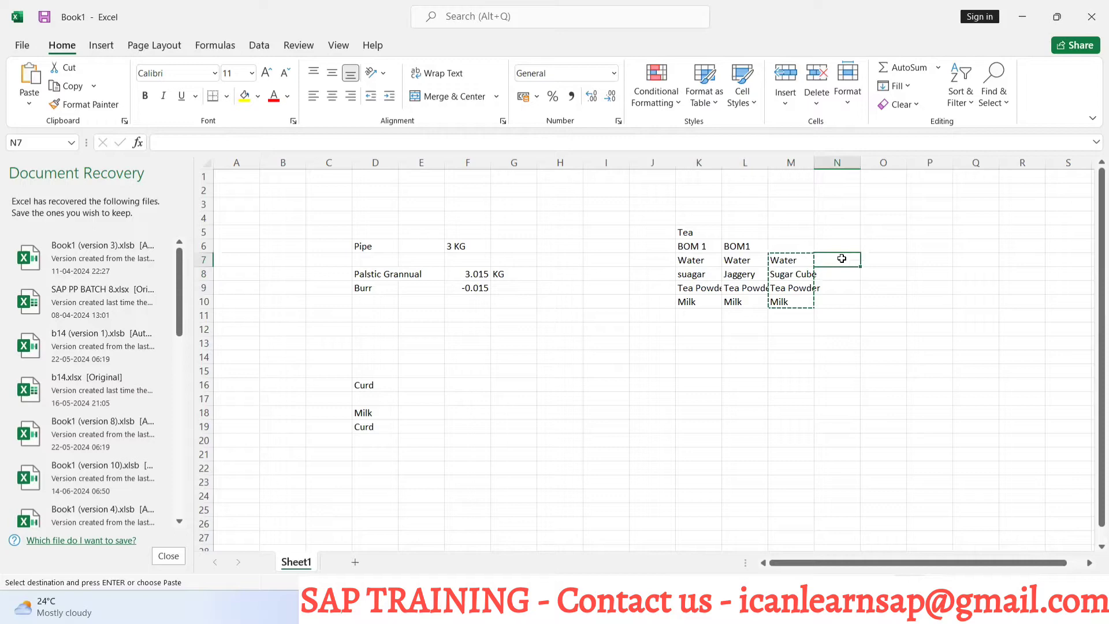
key("ctrl+v")
Step: Change N10 to Milk Powder and N9 to Tea Bag
left_click(835, 297)
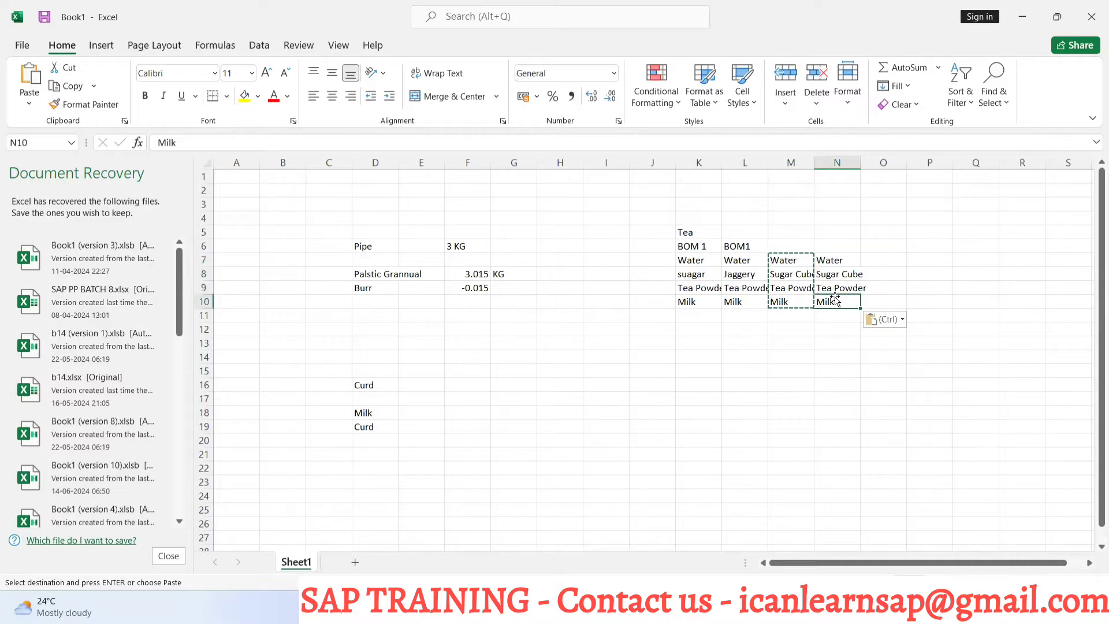
double_click(846, 301)
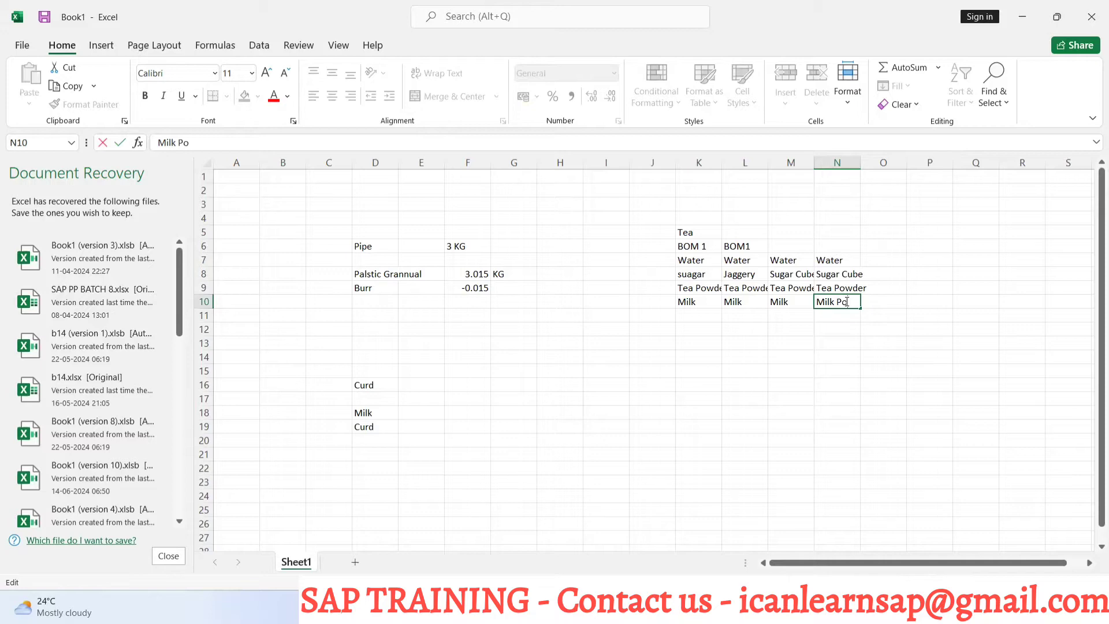
type("Powder")
left_click(847, 326)
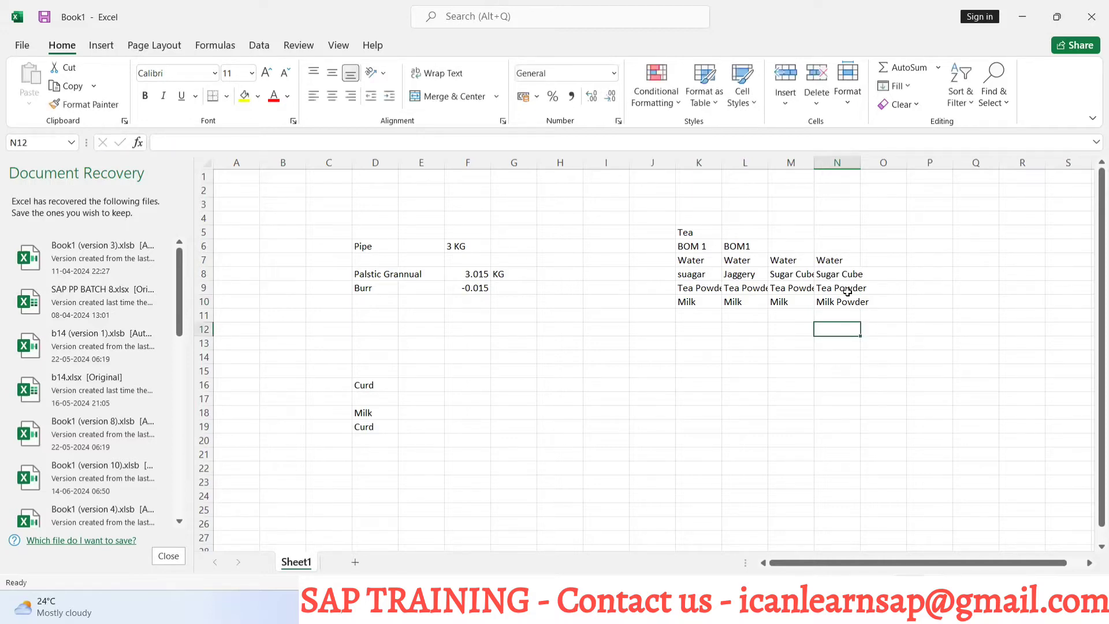
left_click(843, 288)
double_click(837, 288)
left_click_drag(834, 288, 854, 288)
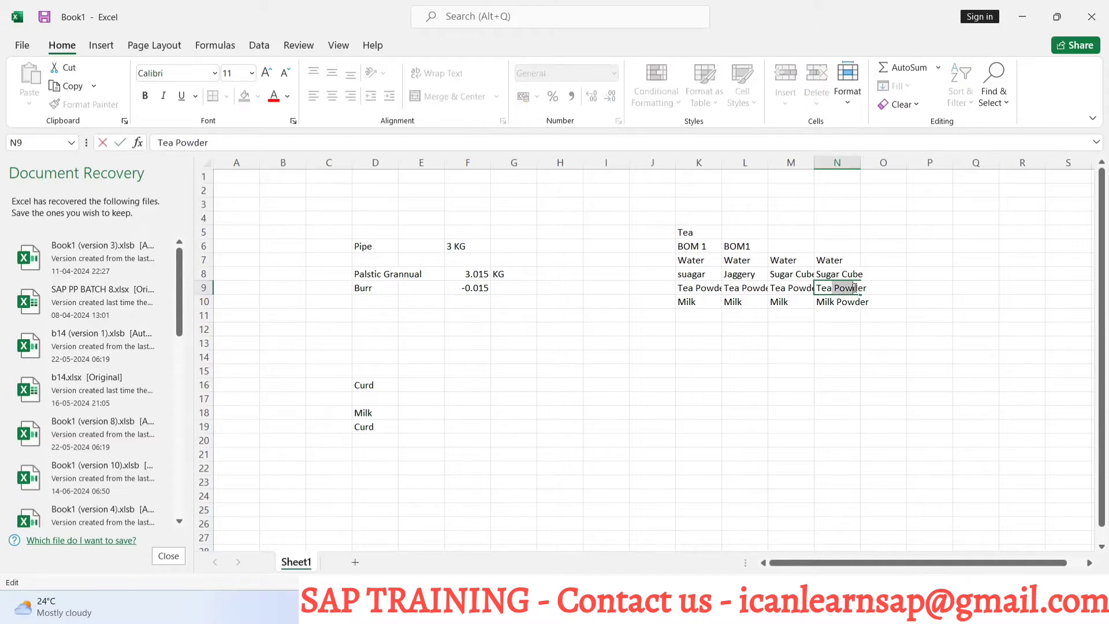
key("BackSpace")
key("BackSpace")
type("Bag")
Step: Rename the L6 heading from BOM1 to BOM2
double_click(731, 244)
key("BackSpace")
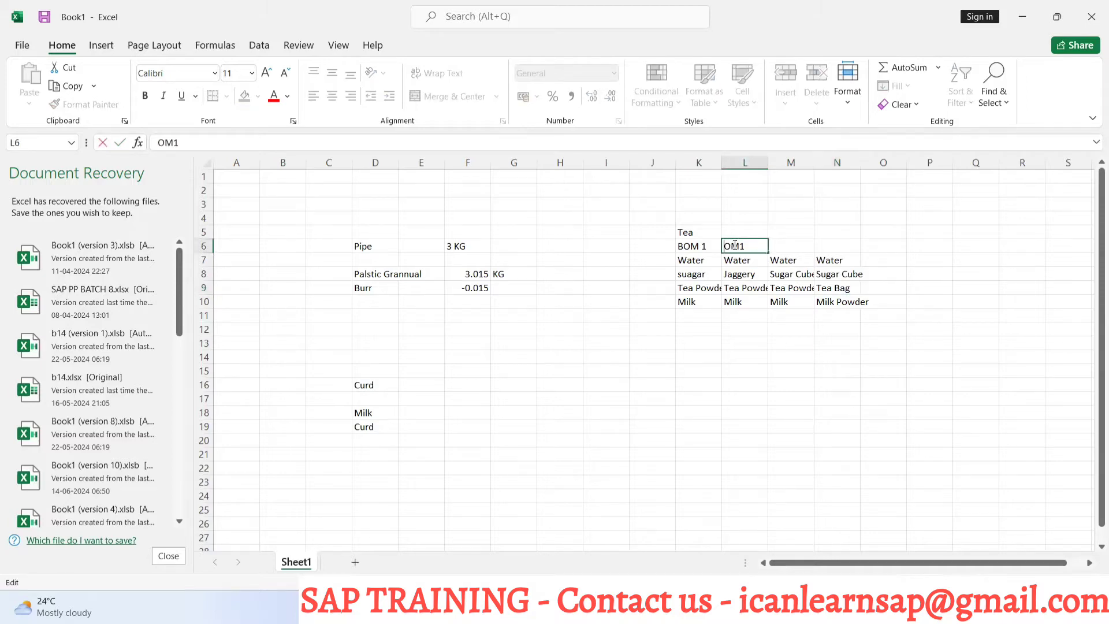
type("2")
key("BackSpace")
key("BackSpace")
type("B")
left_click(676, 347)
Step: Fill K6:L6 across to N6 so M6 and N6 read BOM 3 and BOM 4
left_click(714, 243)
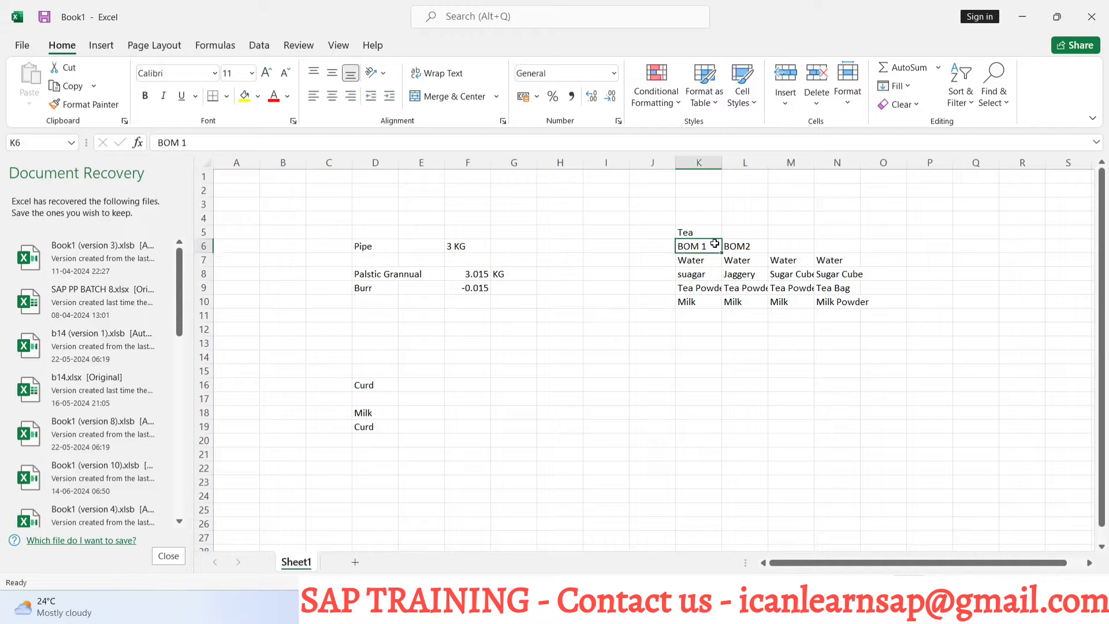
left_click_drag(715, 244, 768, 246)
left_click_drag(695, 247, 859, 254)
left_click(798, 342)
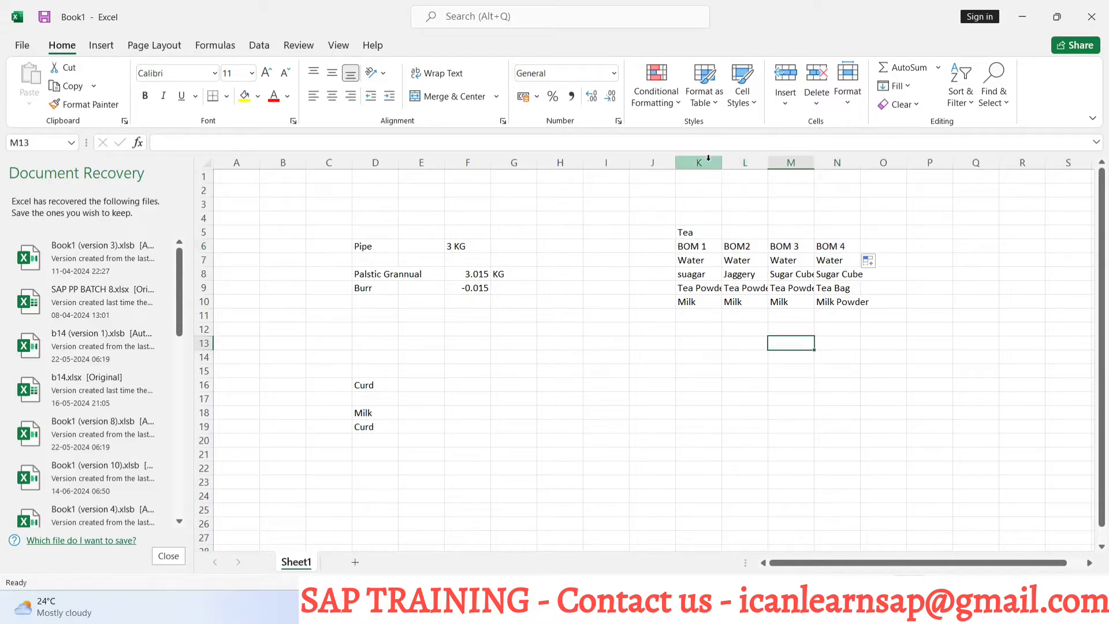
left_click_drag(708, 157, 837, 160)
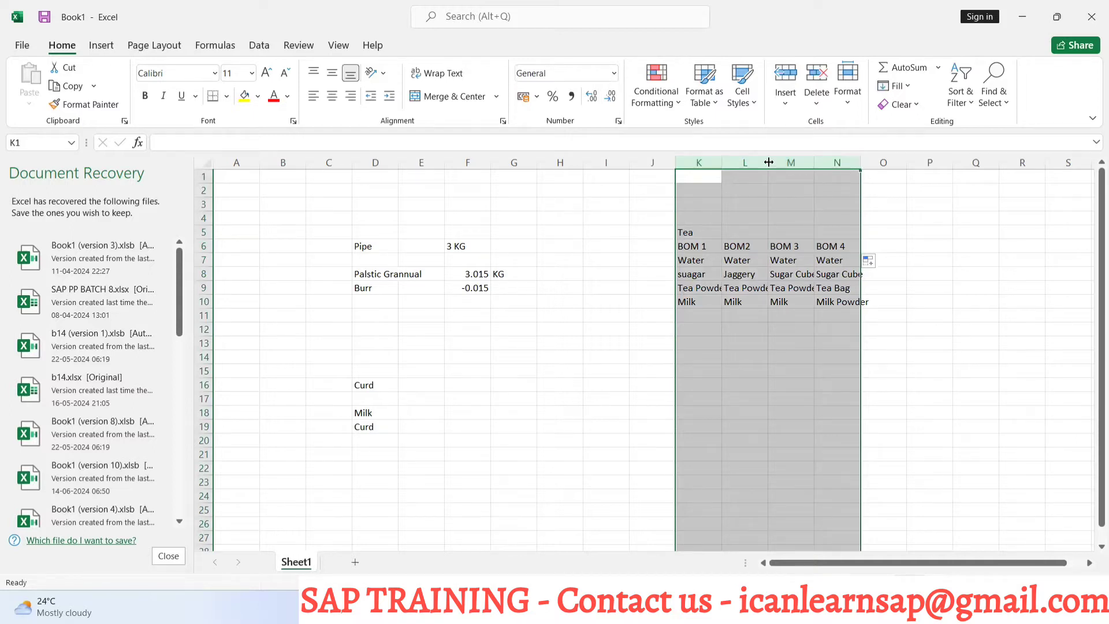
left_click(699, 343)
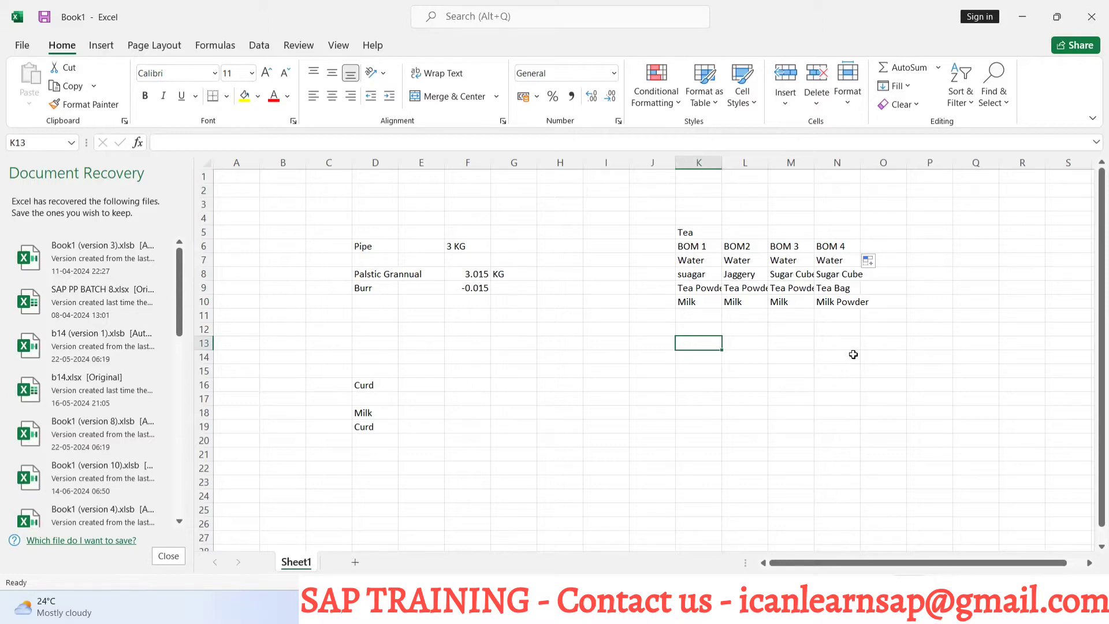
key("alt+Tab")
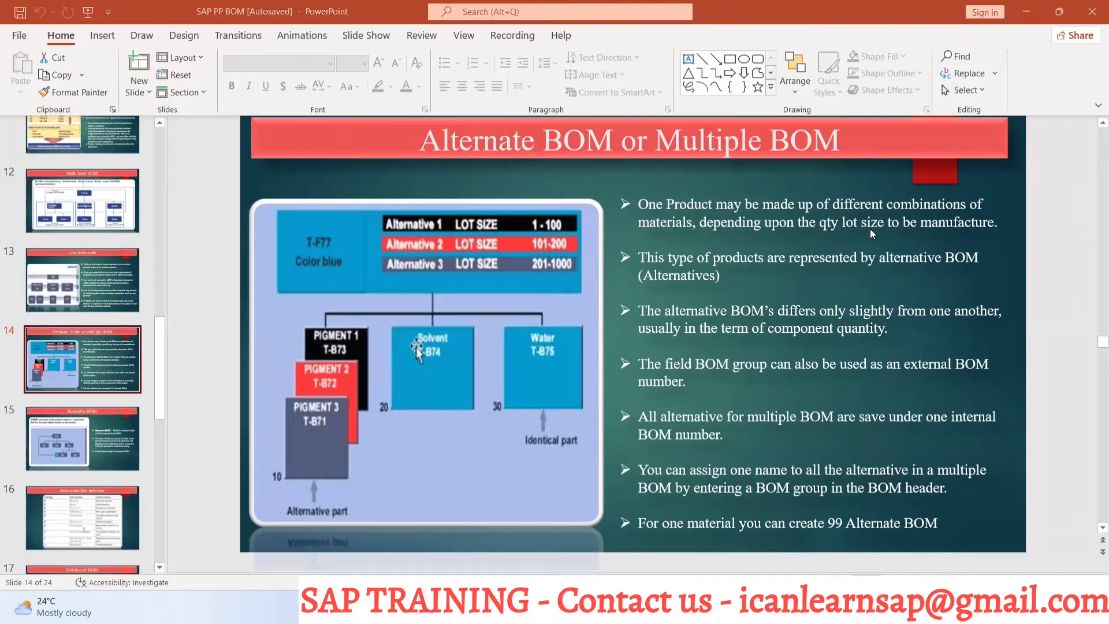
key("alt+Tab")
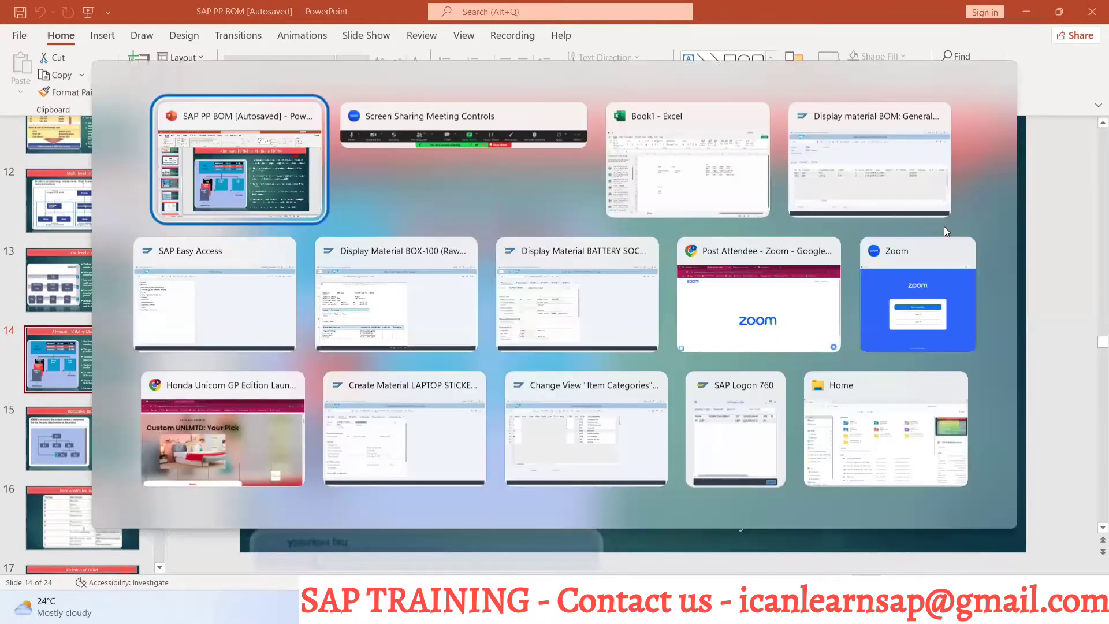
key("Tab")
key("Tab")
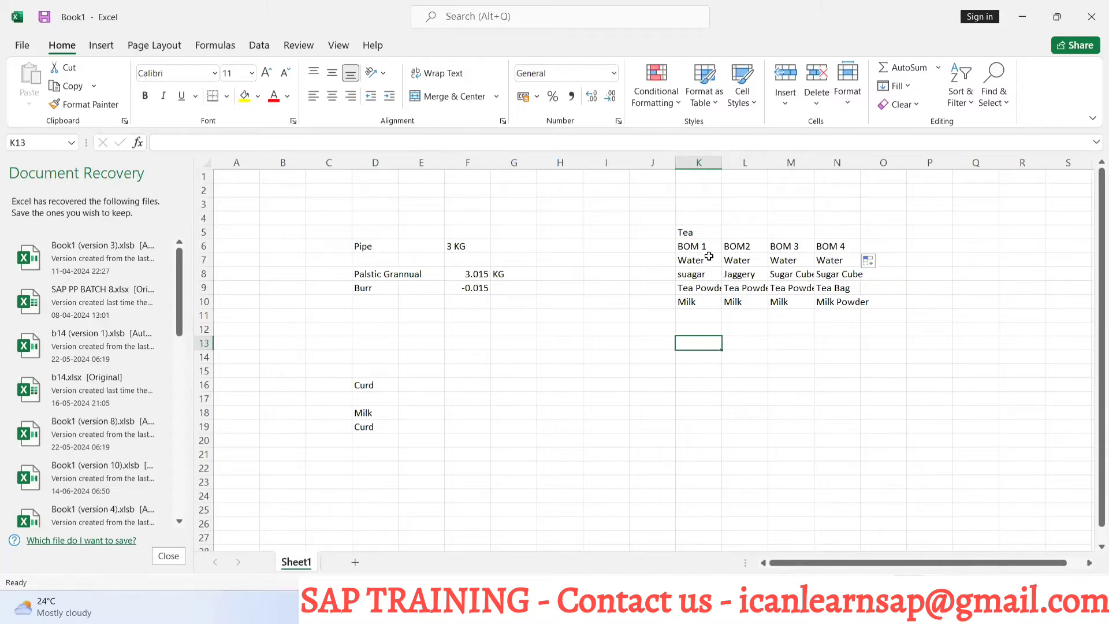
Step: Copy the Tea heading from K5 into L5, M5 and N5, then return to PowerPoint
left_click(685, 233)
key("ctrl+c")
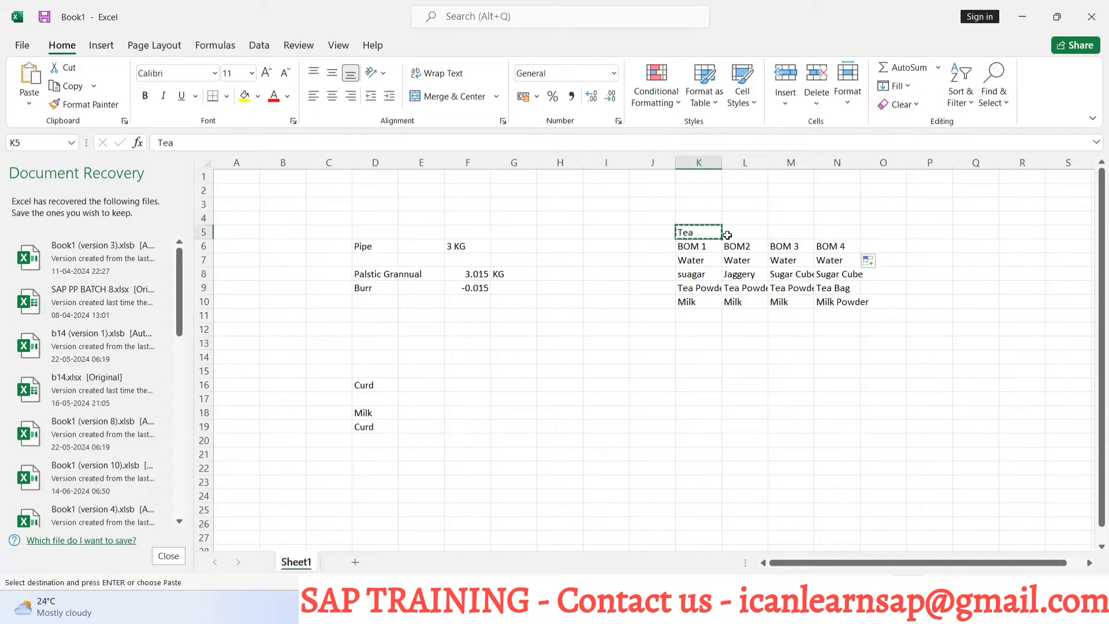
left_click(735, 231)
key("ctrl+v")
left_click(782, 226)
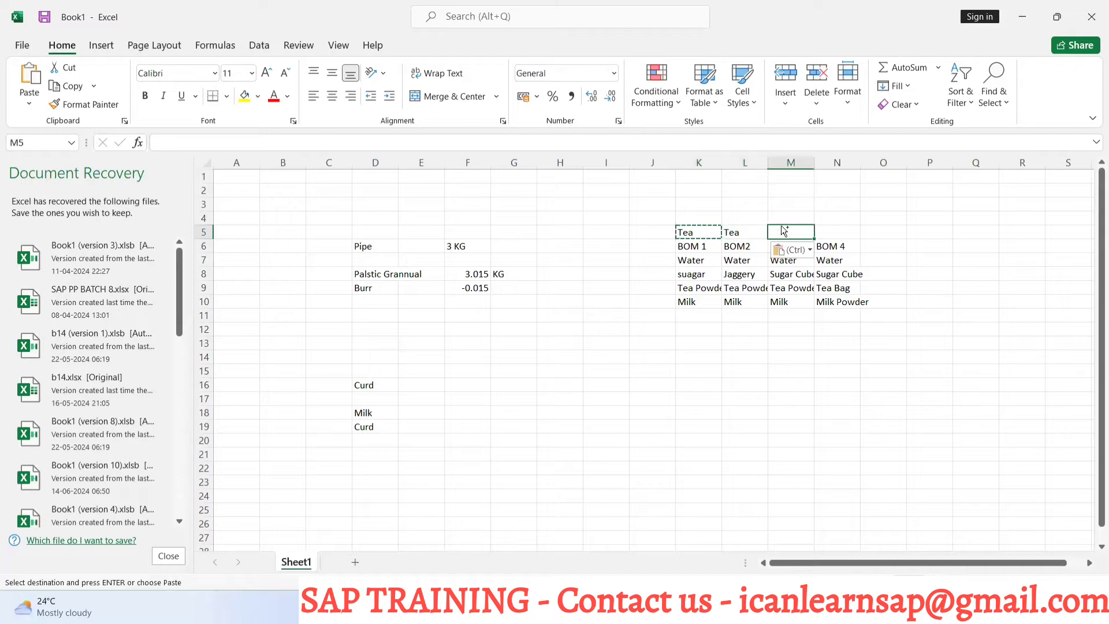
key("ctrl+v")
left_click(825, 233, "ctrl")
key("ctrl")
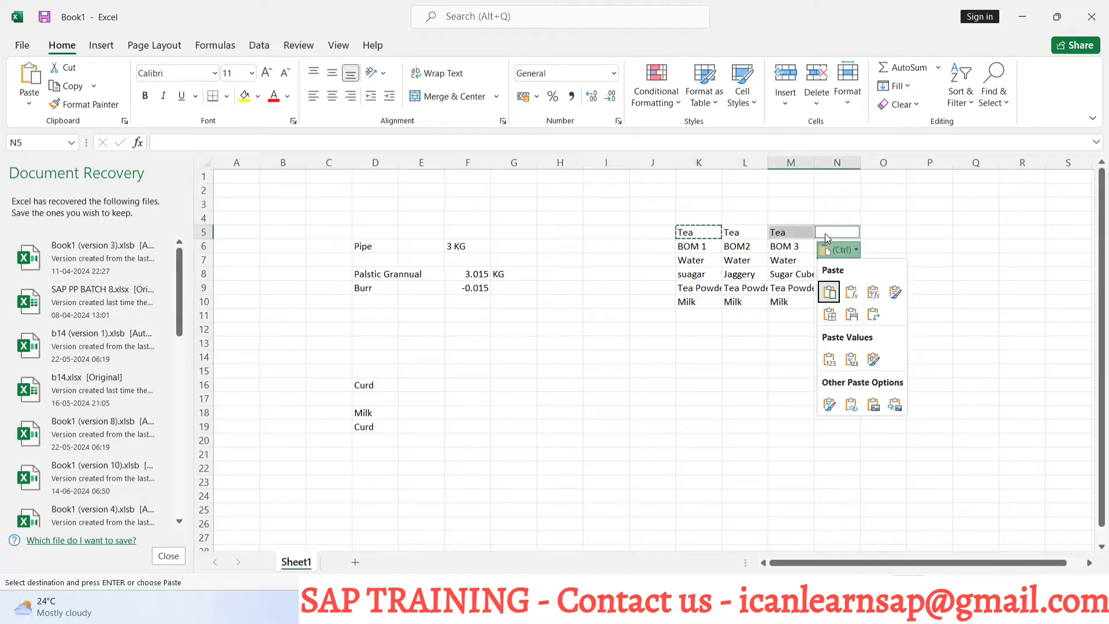
left_click(829, 236)
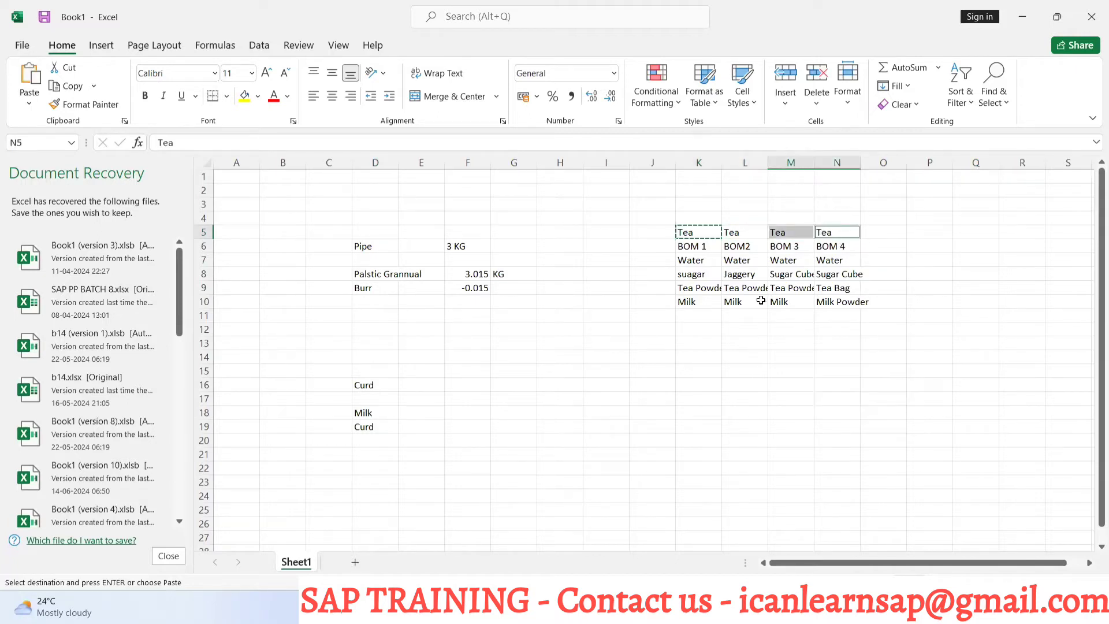
left_click(738, 324)
key("alt+Tab")
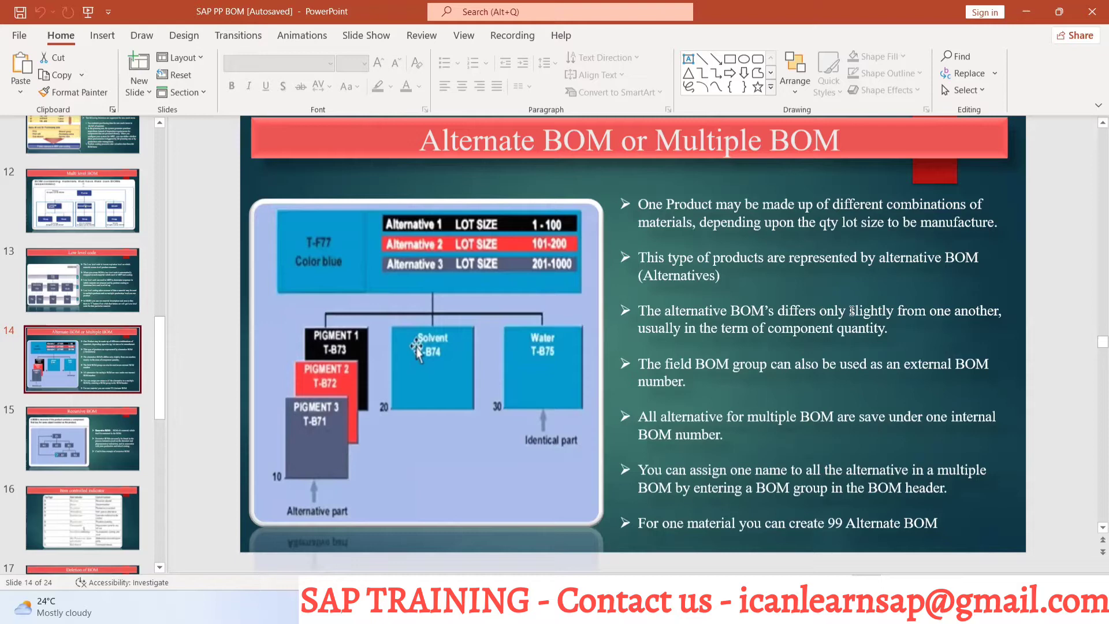
key("alt+Tab")
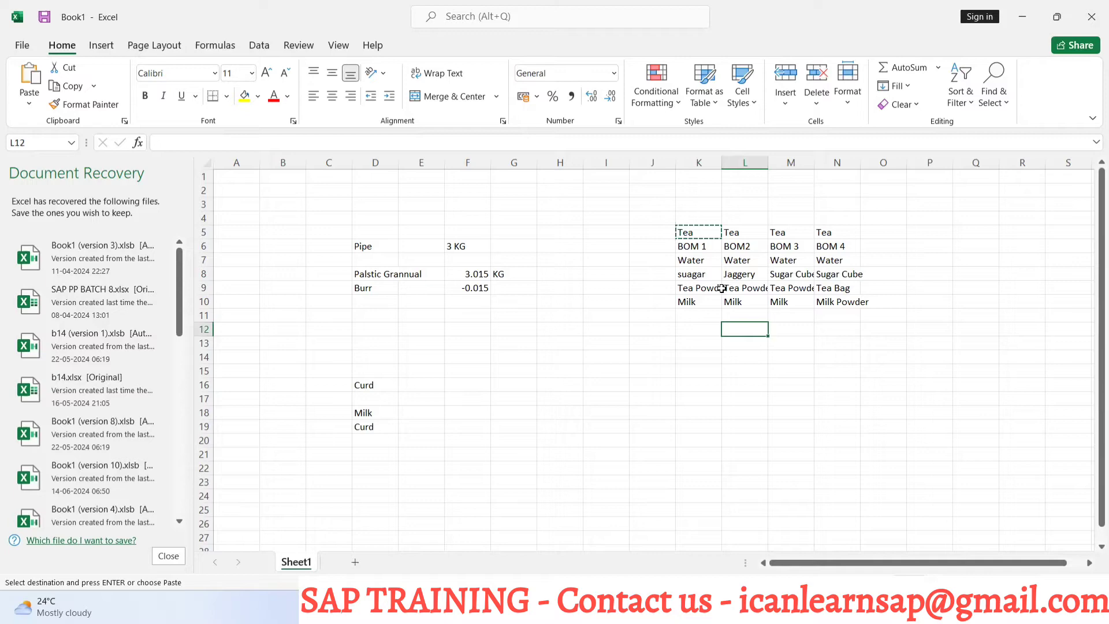
key("alt+Tab")
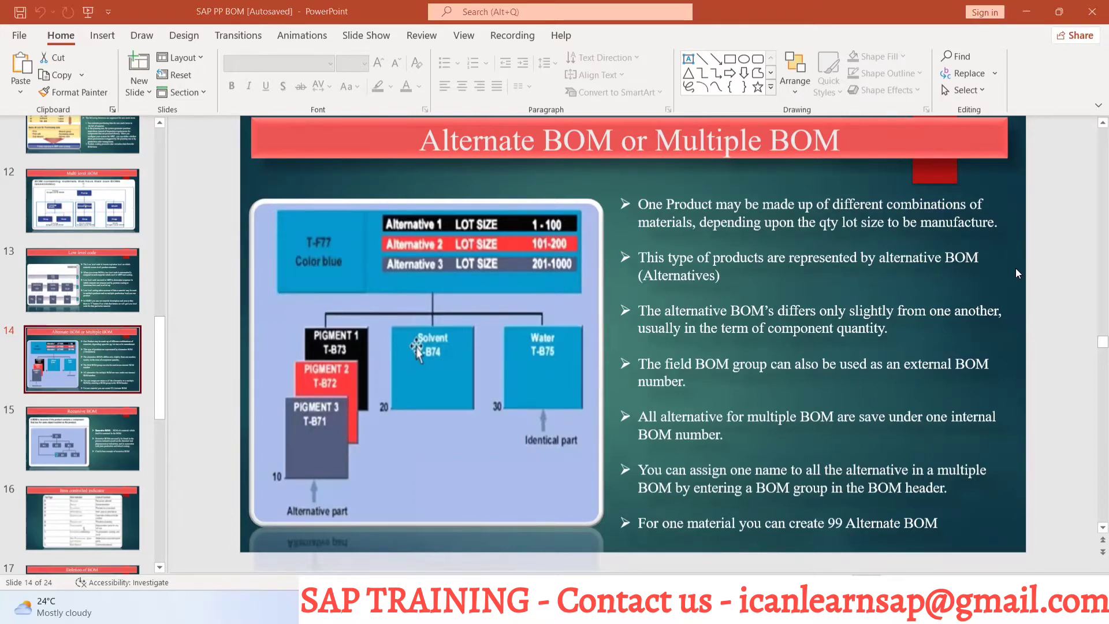
Step: In SAP, run /ncs01 for material LAPTOP-B14, plant 1000, usage 1; the BOM shows as locked
key("alt+Tab")
key("alt+Tab")
key("alt+Tab")
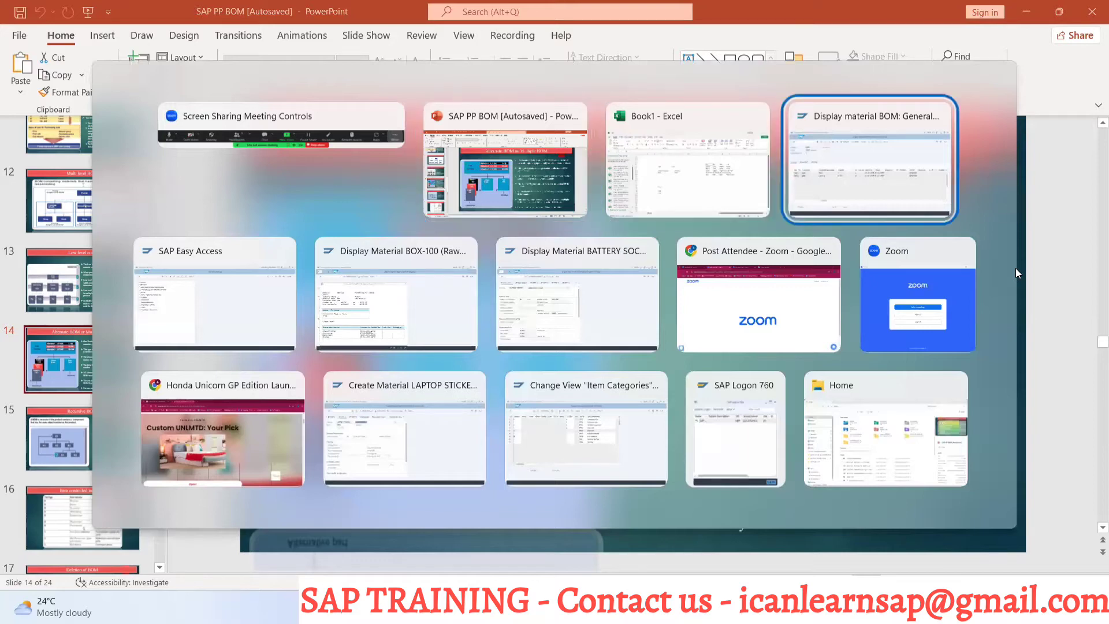
left_click(106, 73)
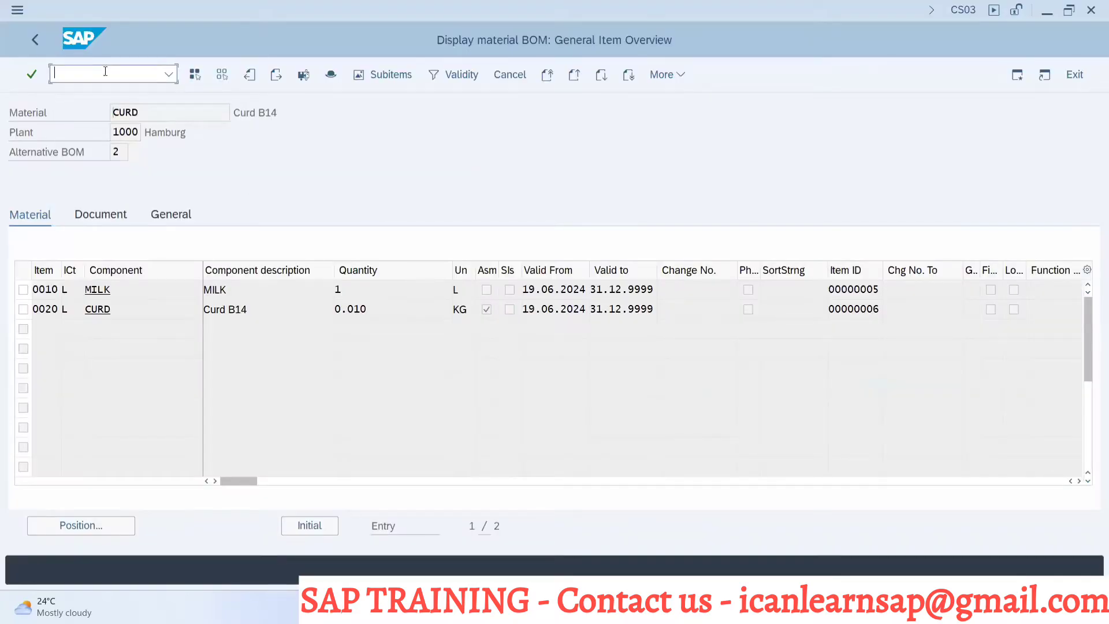
type("/ncs01")
key("Return")
key("BackSpace")
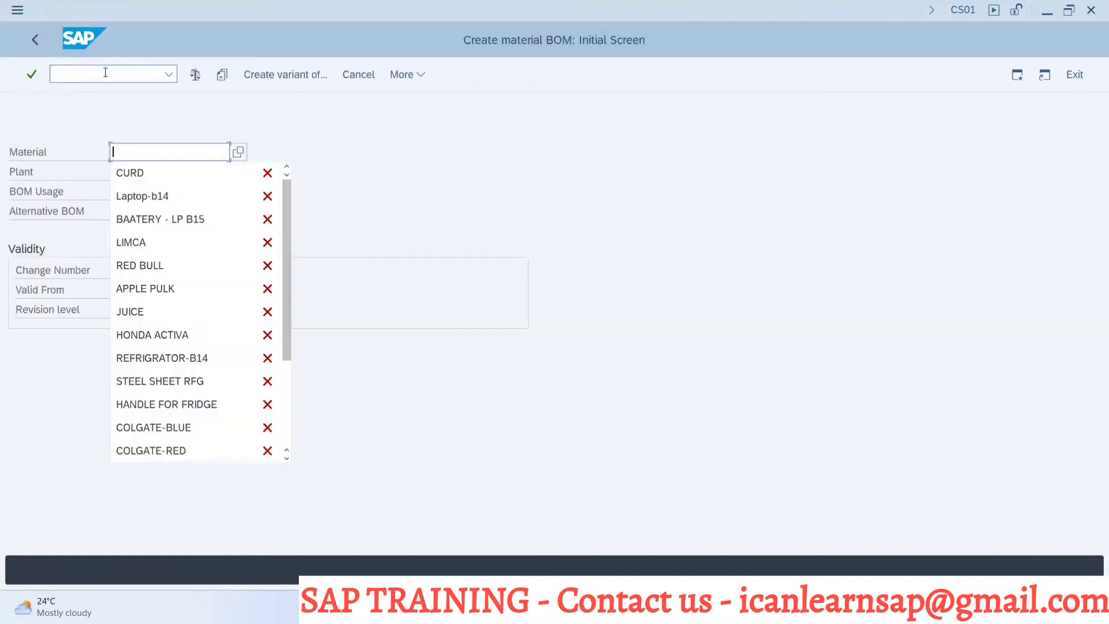
left_click(160, 197)
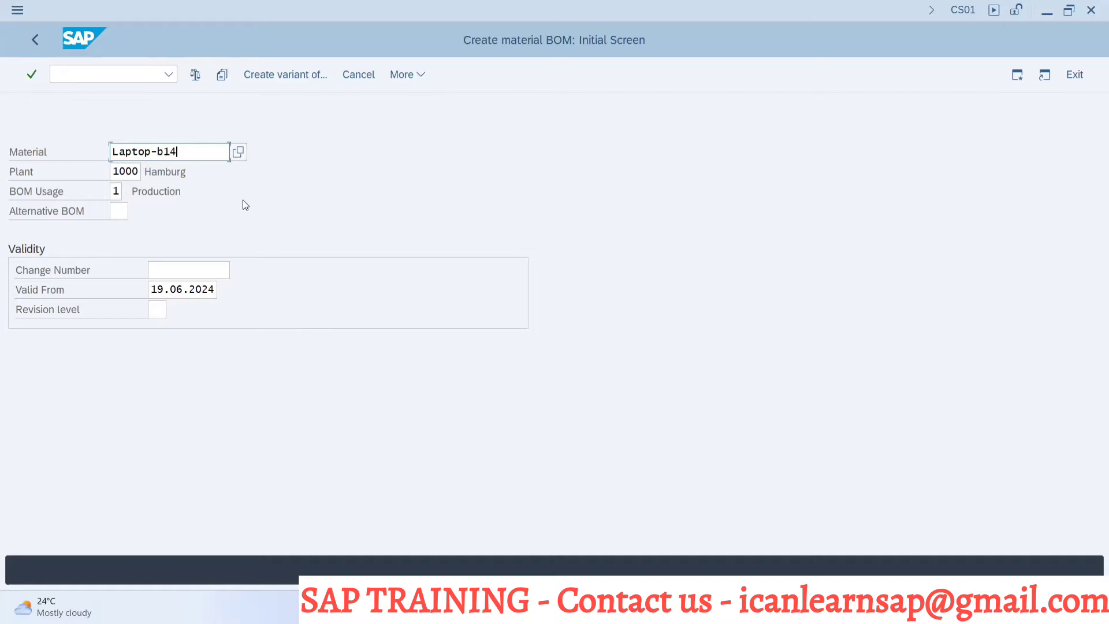
key("Return")
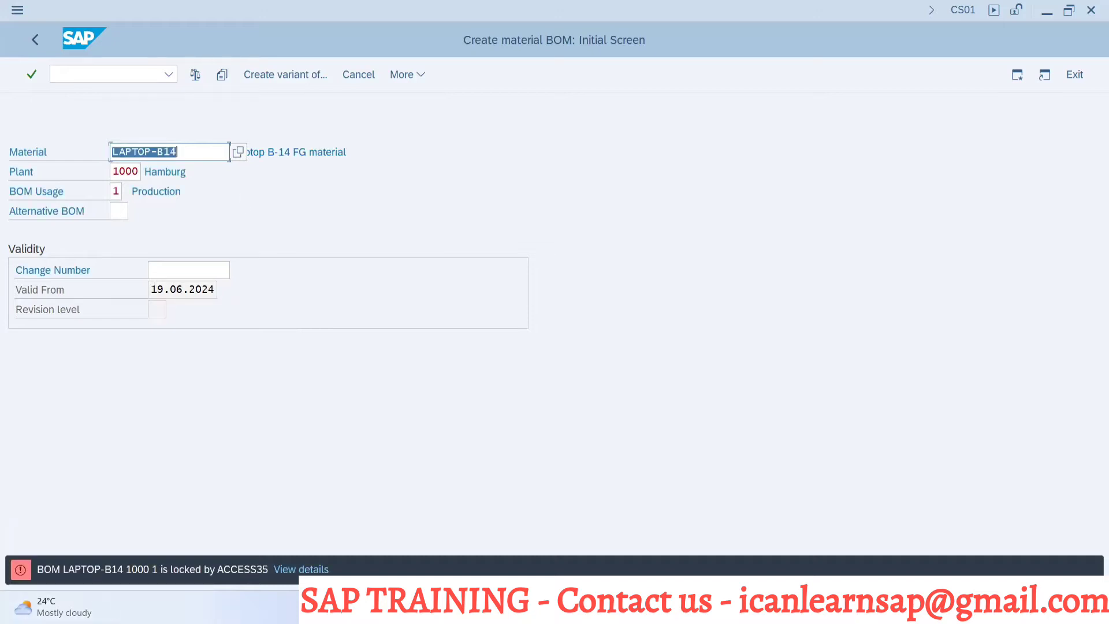
Step: Back out of the BATTERY SOCKET material display and the item categories configuration table
key("alt+Tab")
key("alt+Tab")
key("alt+Tab")
key("alt+Tab")
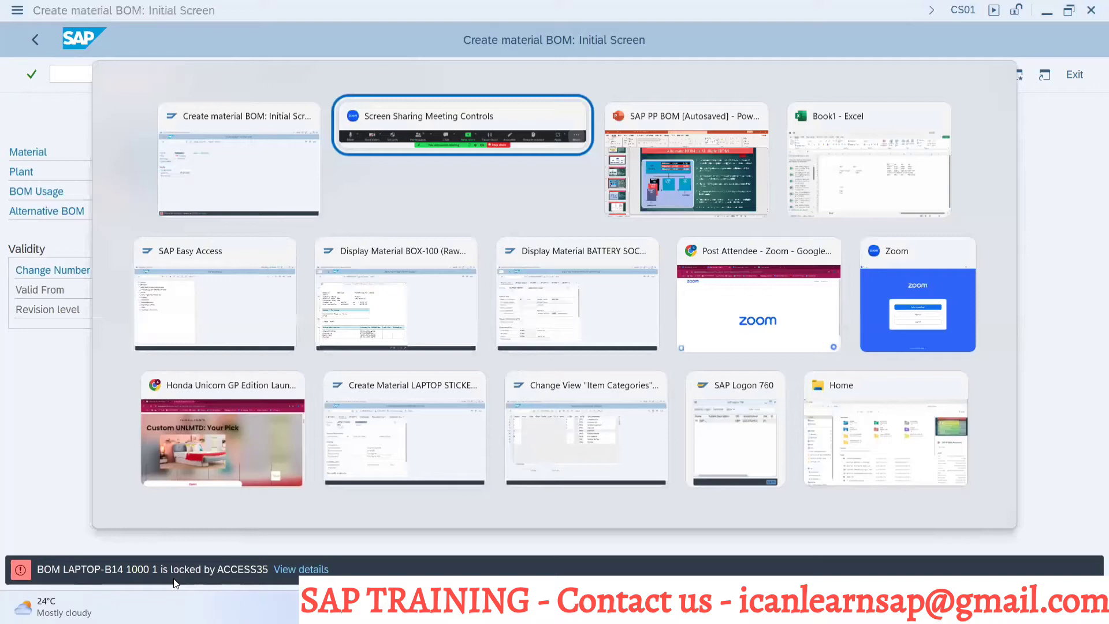
key("alt+Tab")
key("alt+Tab")
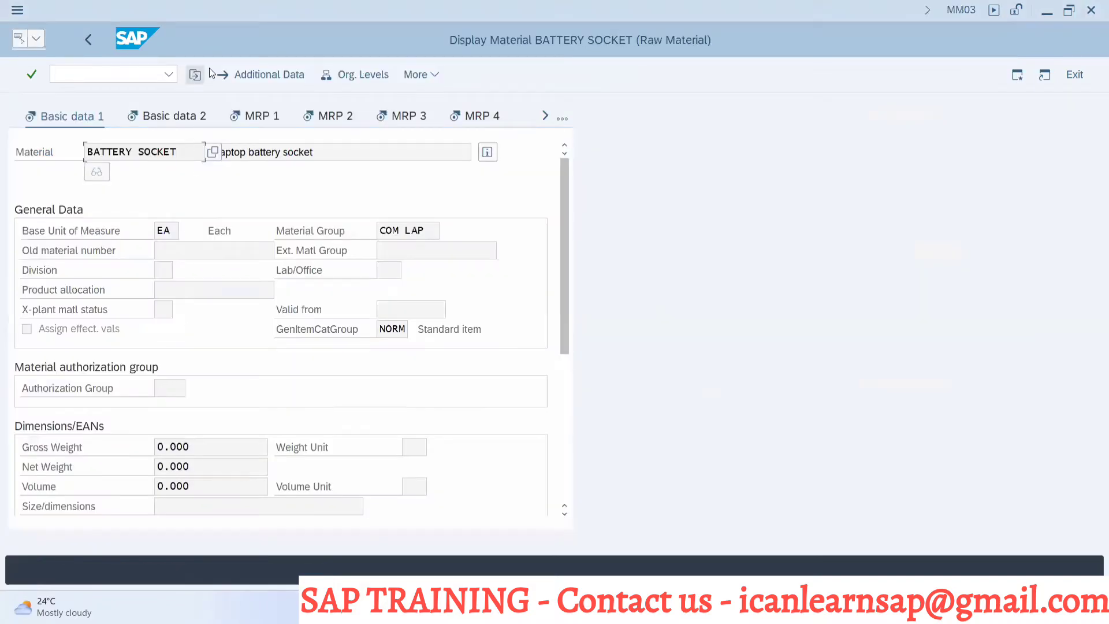
left_click(90, 38)
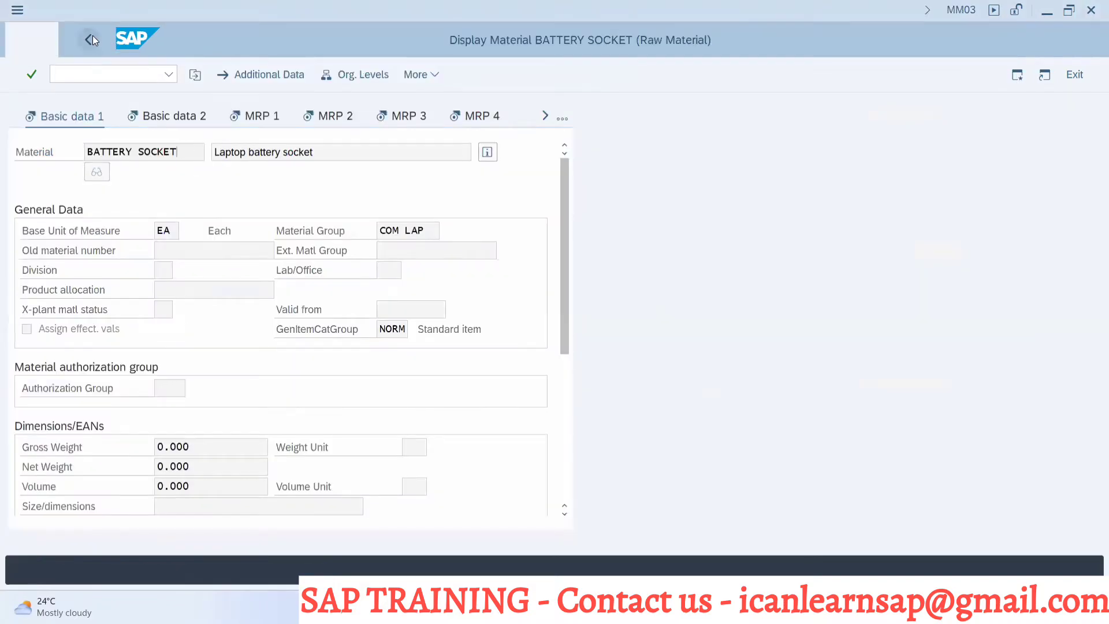
key("alt+Tab")
key("alt+Tab")
key("alt+Tab")
key("alt+Tab")
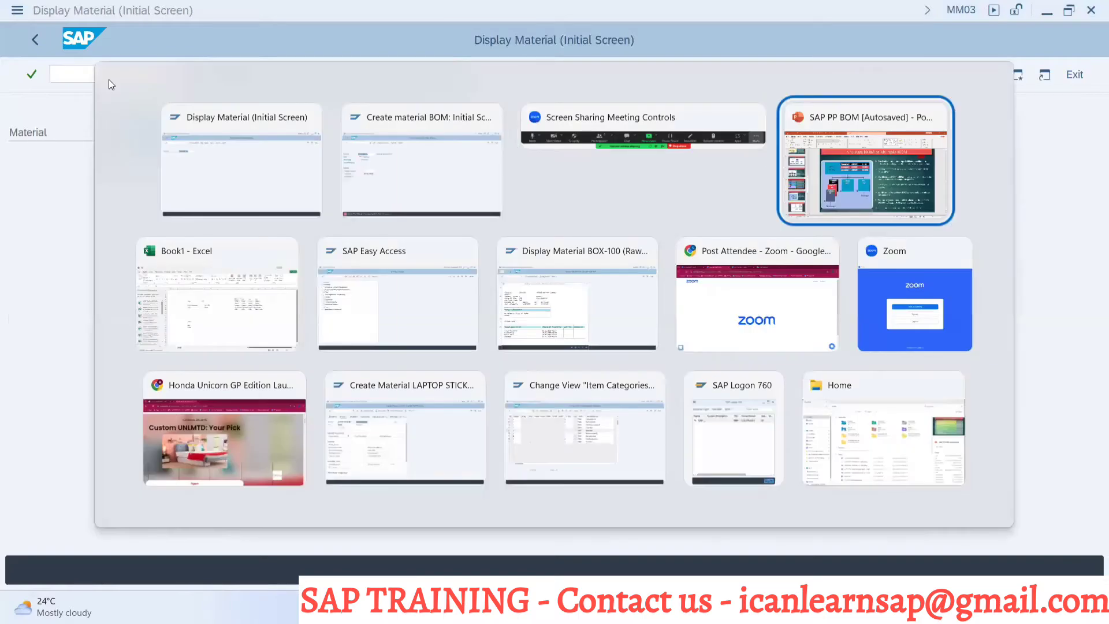
key("alt+Tab")
key("alt+Tab")
key("alt+Tab")
key("alt+Tab")
key("alt+Tab")
key("alt+Tab")
key("alt+Tab")
key("alt+Tab")
key("alt+Tab")
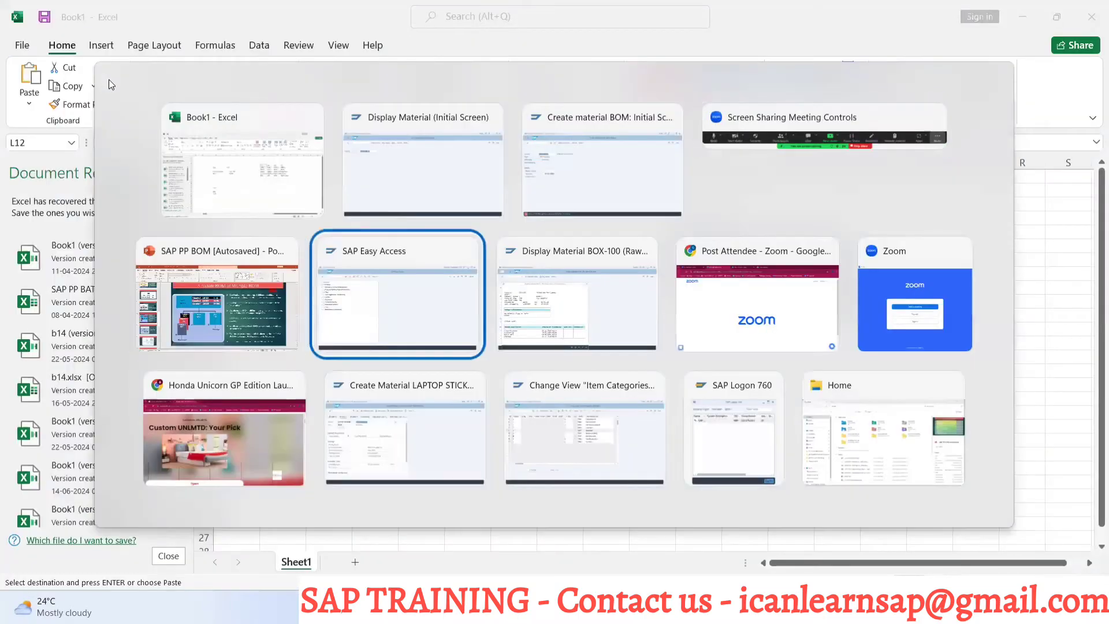
key("alt+Tab")
key("alt+Tab")
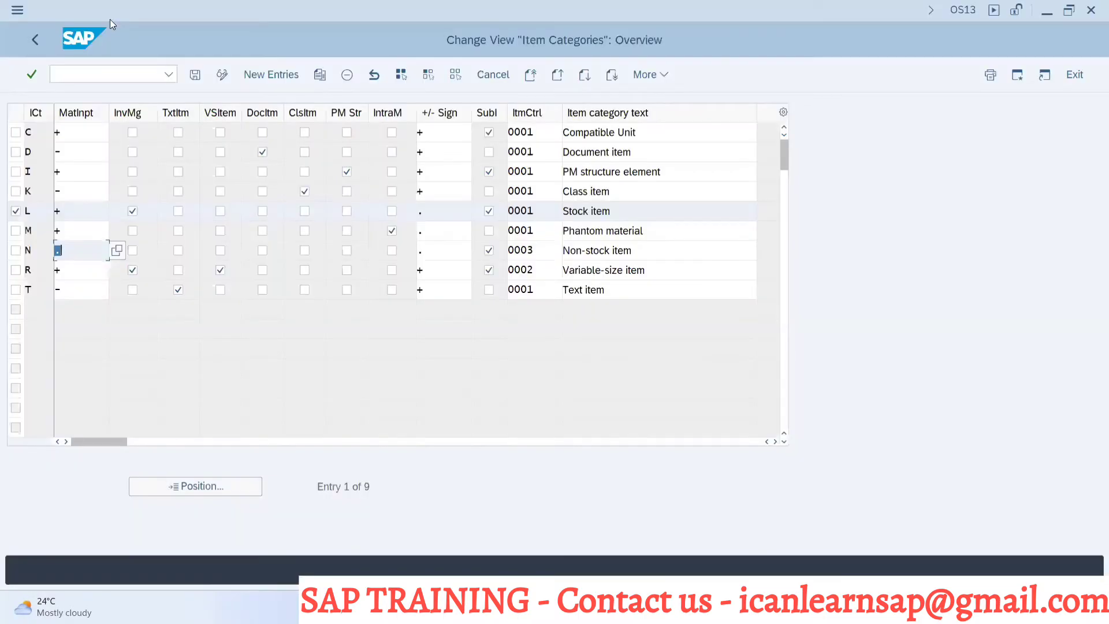
left_click(41, 46)
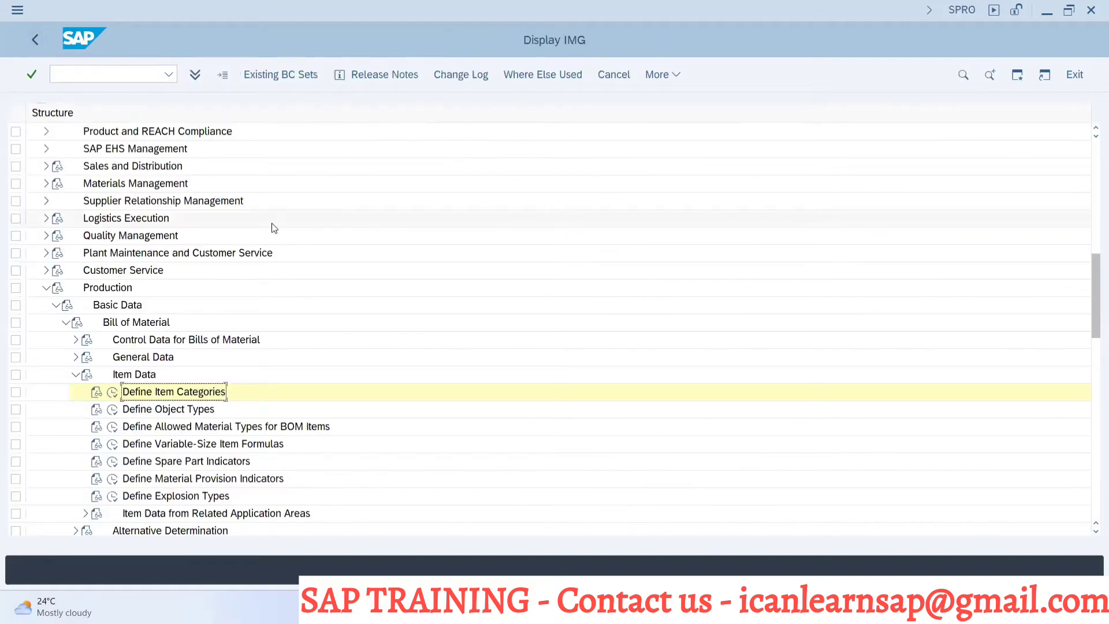
Step: Exit the LAPTOP STICKER material creation without saving
key("alt+Tab")
key("alt+Tab")
key("alt+Tab")
key("alt+Tab")
key("alt+Tab")
key("alt+Tab")
key("alt+Tab")
key("alt+Tab")
key("alt+Tab")
key("alt+Tab")
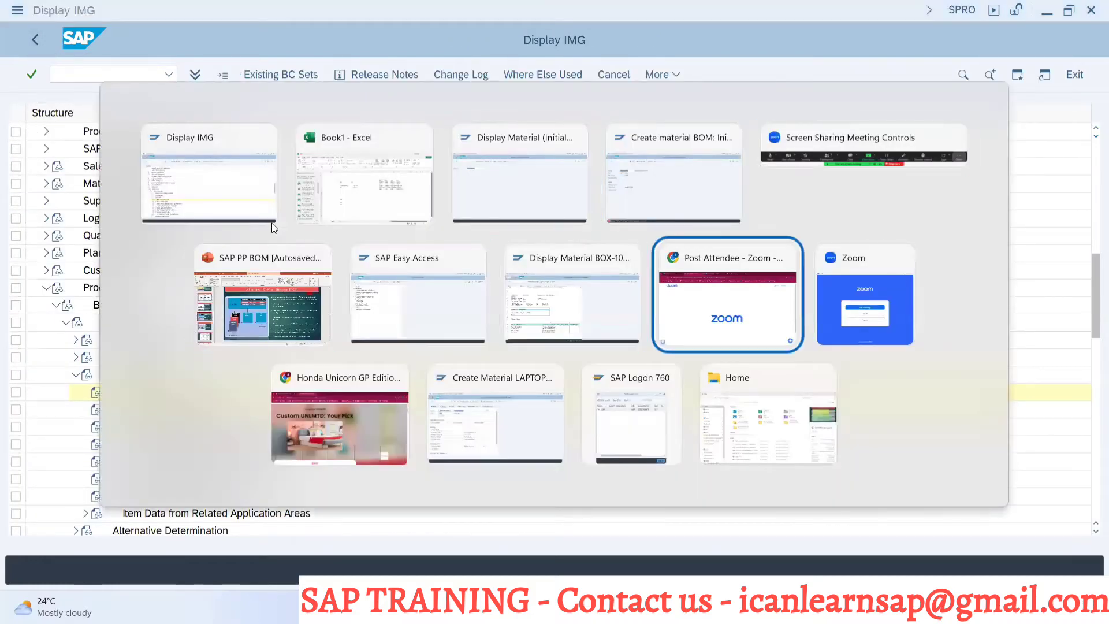
key("alt+Tab")
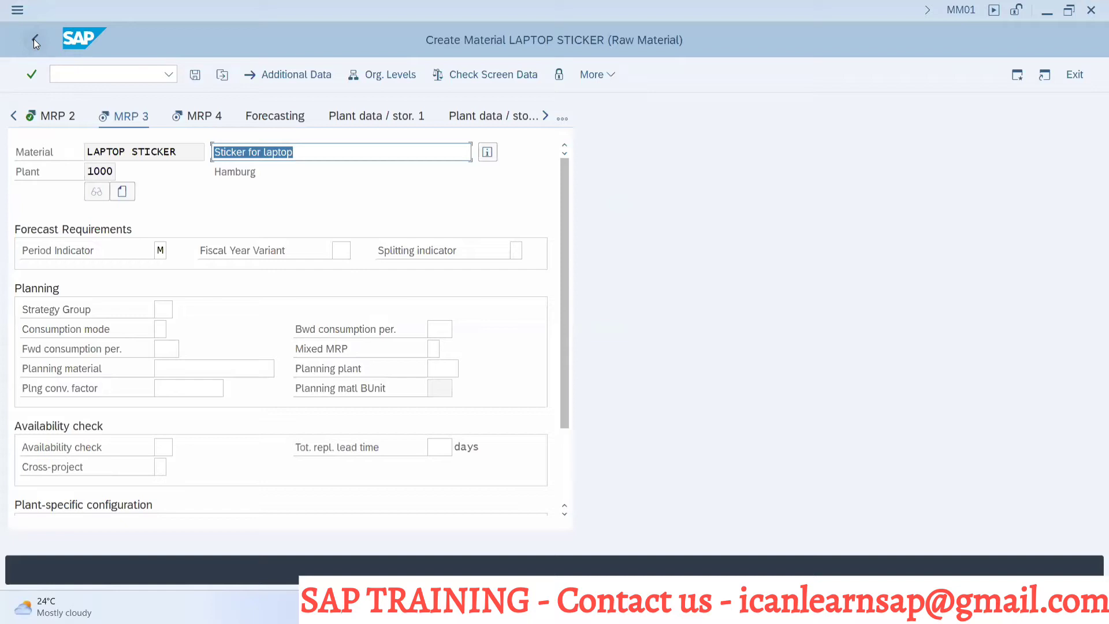
left_click(32, 39)
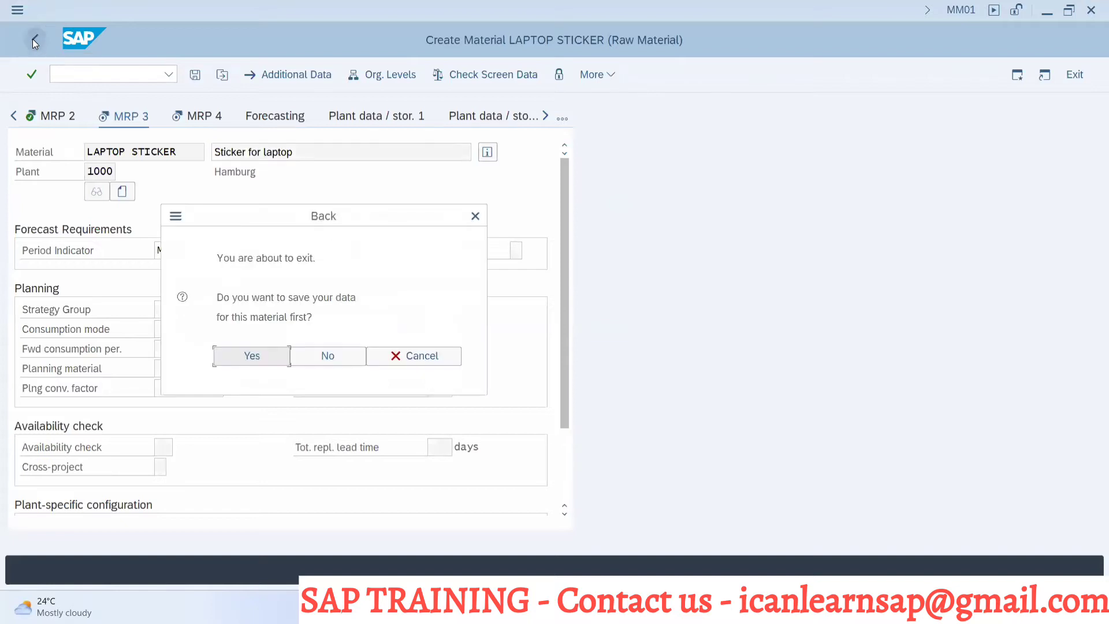
left_click(330, 352)
Step: Close the BOX-100 status popup and back out of the BOM change to SAP Easy Access
key("alt+Tab")
key("alt+Tab")
key("alt+Tab")
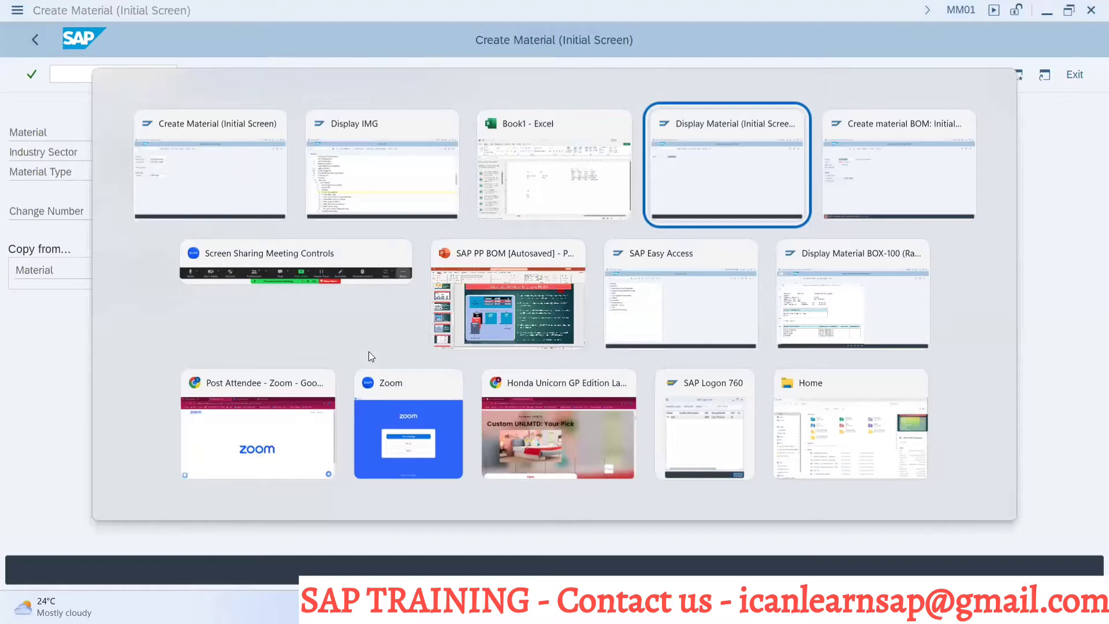
key("alt+Tab")
key("alt+Tab")
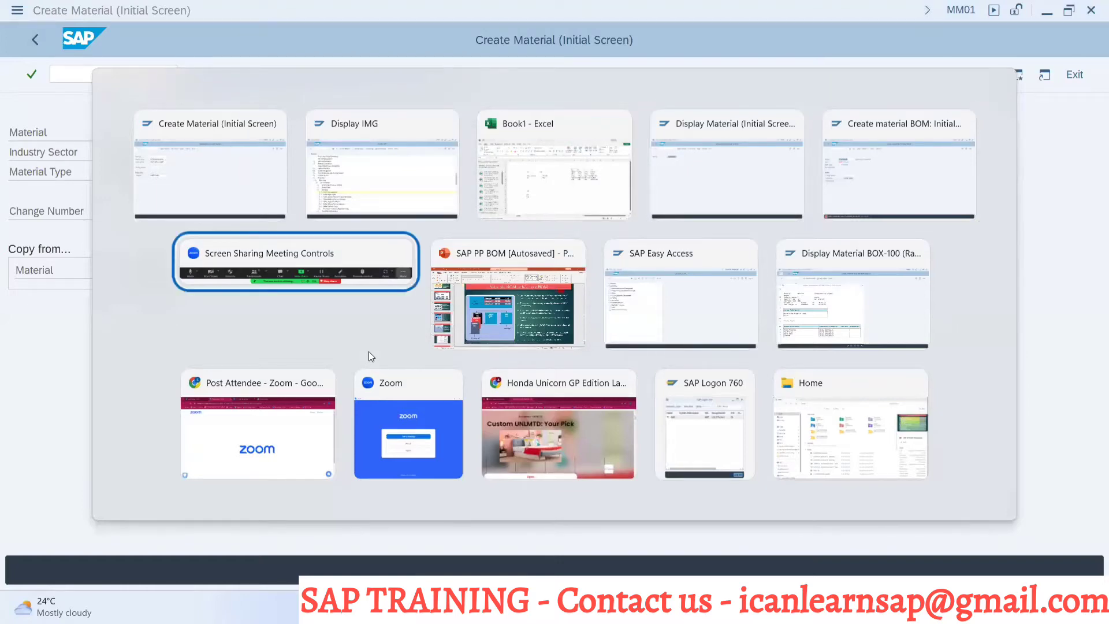
key("alt+shift+Tab")
key("alt+Tab")
key("alt+Tab")
key("alt+Tab")
key("alt+Tab")
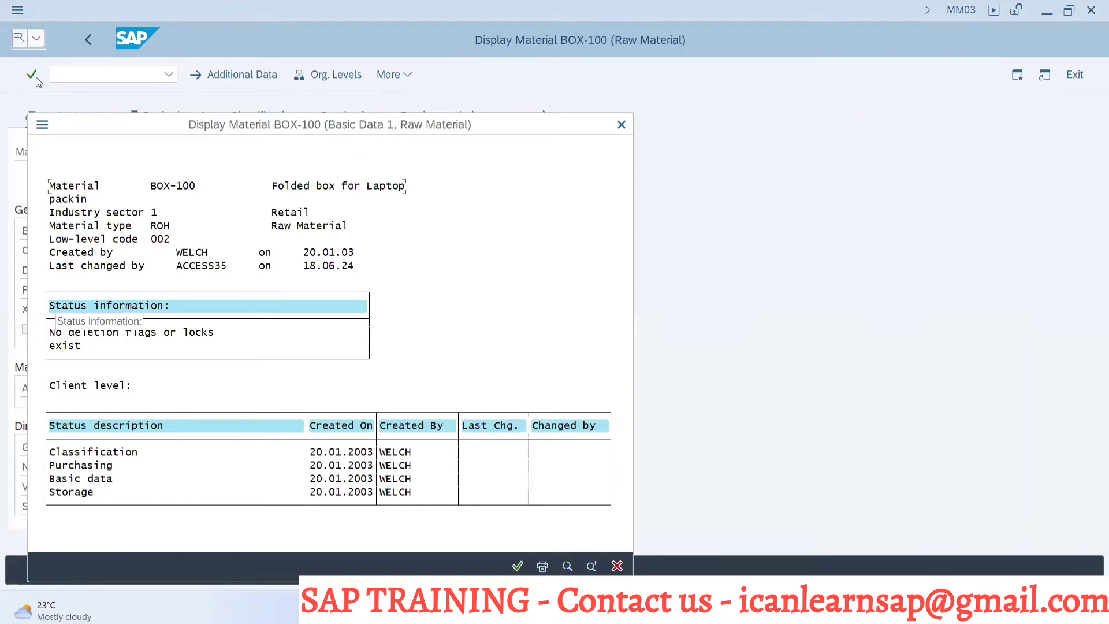
left_click(621, 124)
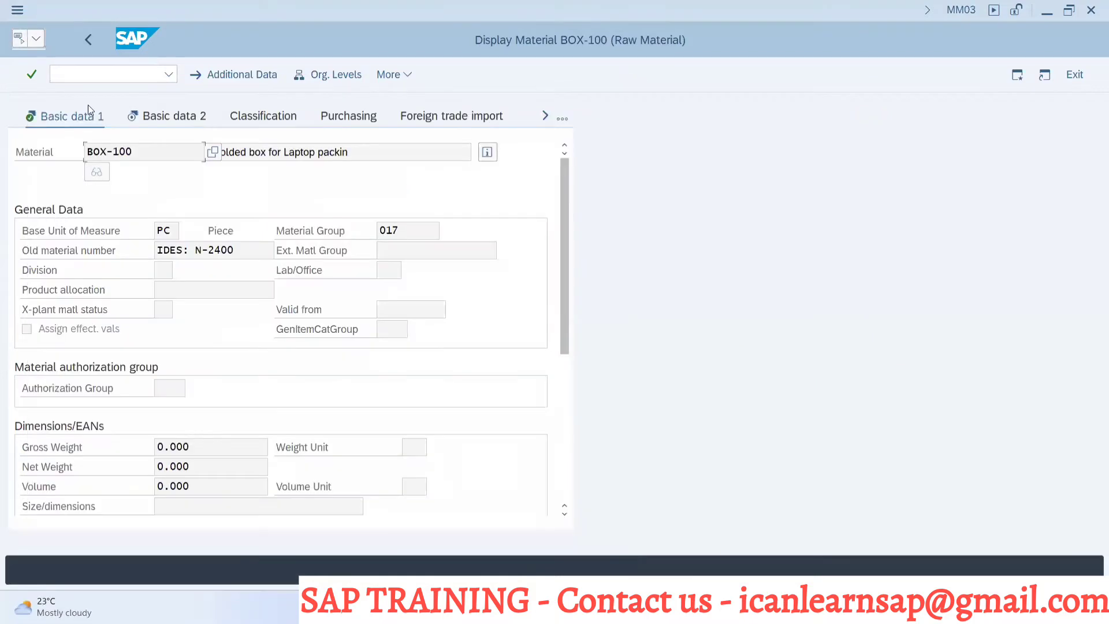
left_click(86, 43)
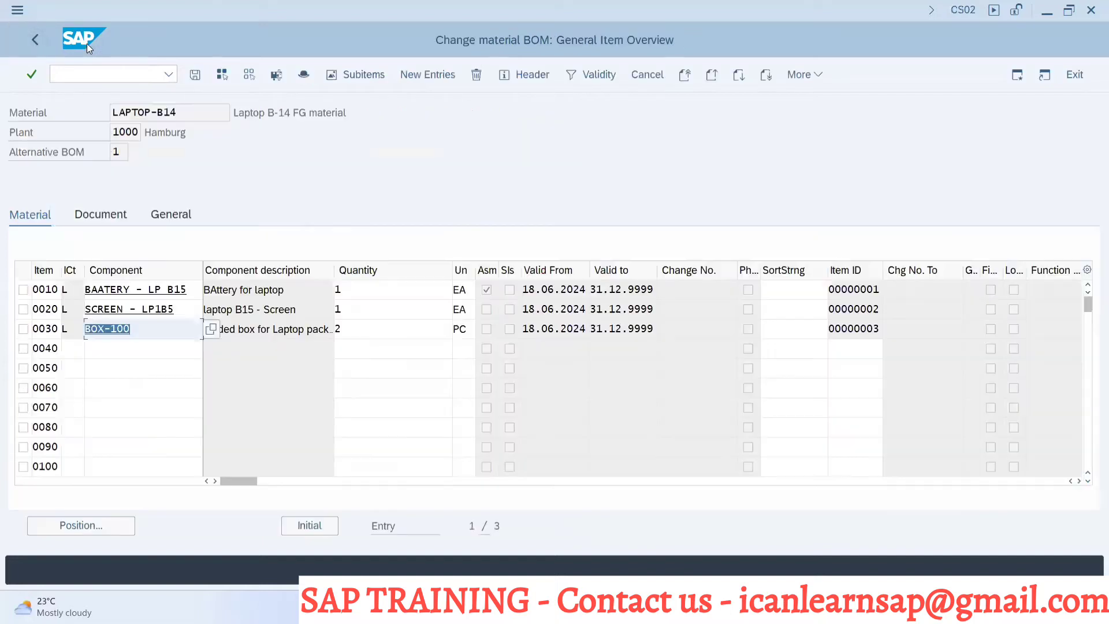
left_click(33, 42)
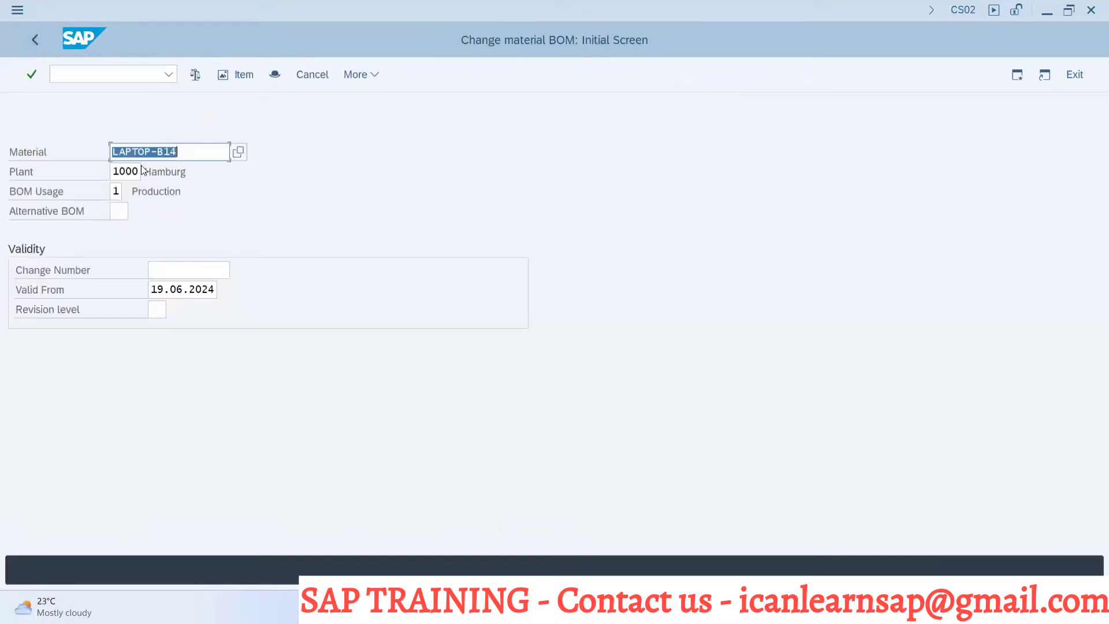
left_click(34, 40)
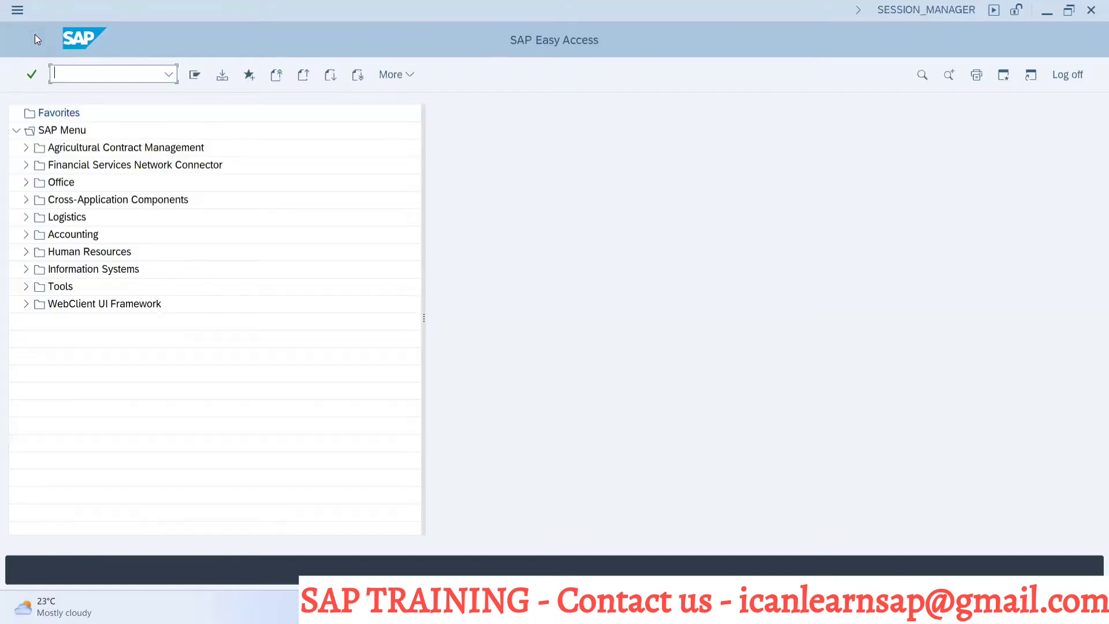
Step: Run /ncs01 again and confirm the LAPTOP-B14, plant 1000, usage 1 header to add alternative 2
key("alt+Tab")
key("alt+Tab")
key("alt+Tab")
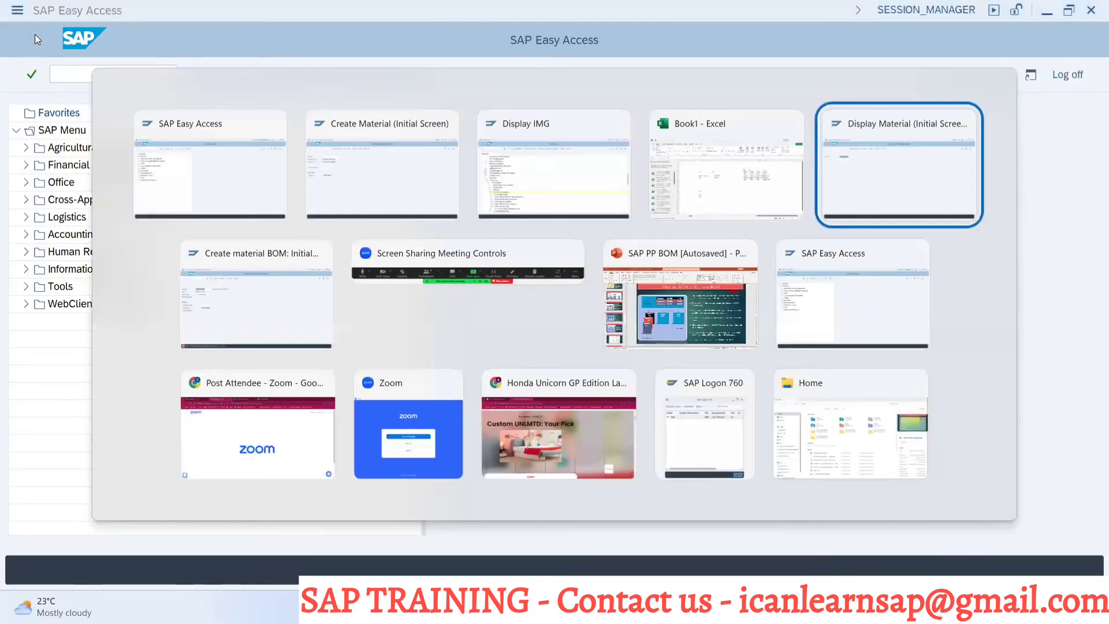
key("alt+shift+Tab")
key("alt+shift+Tab")
key("alt+shift+Tab")
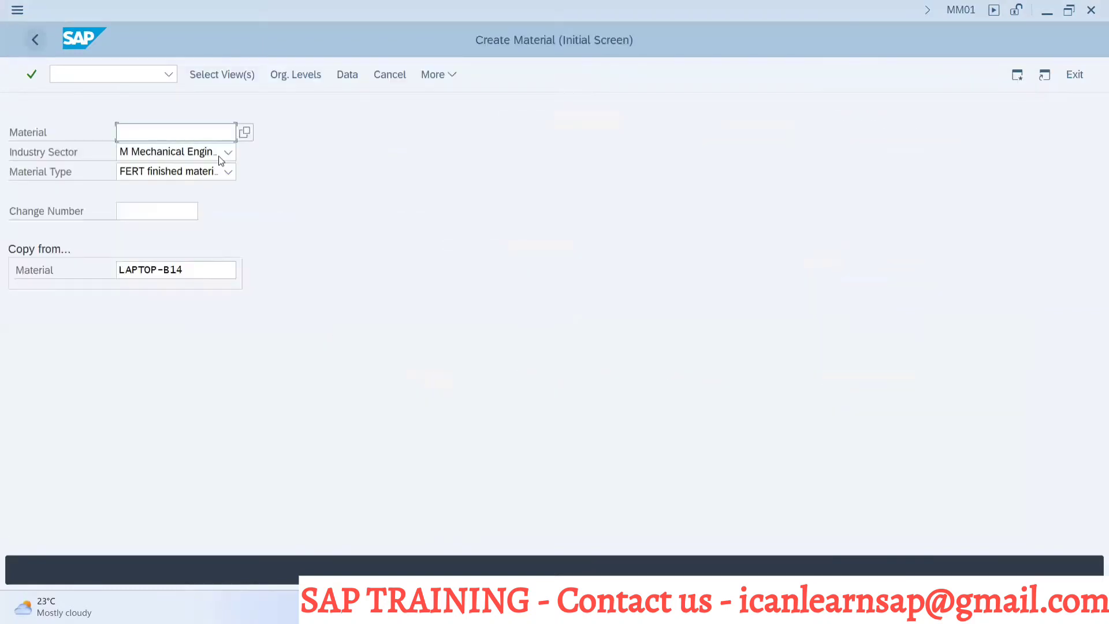
left_click(82, 74)
type("/nc")
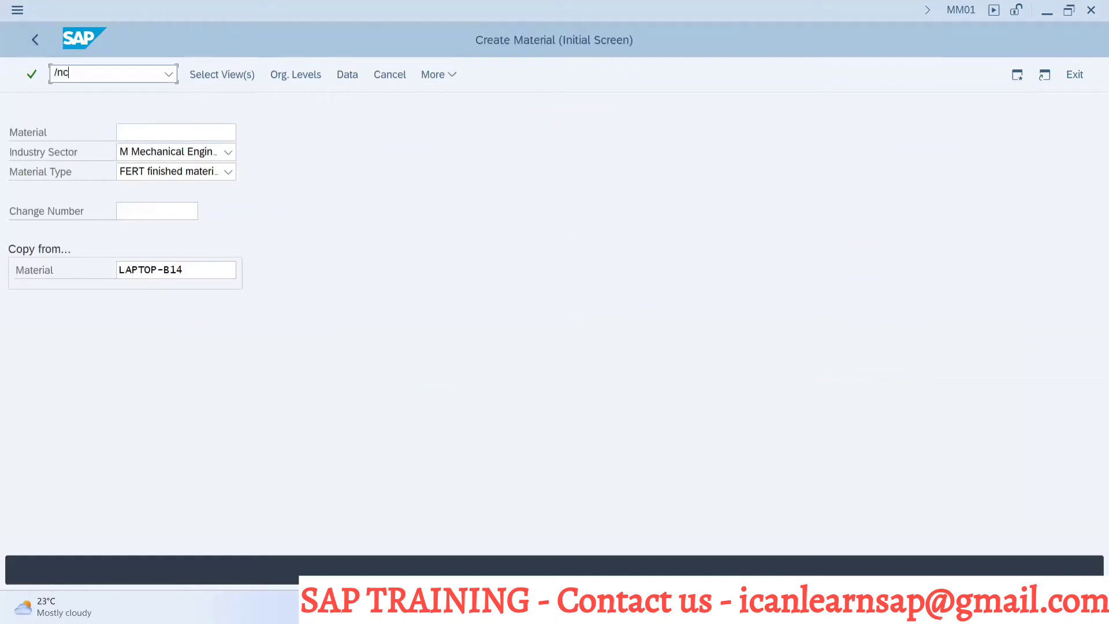
type("s01")
key("Return")
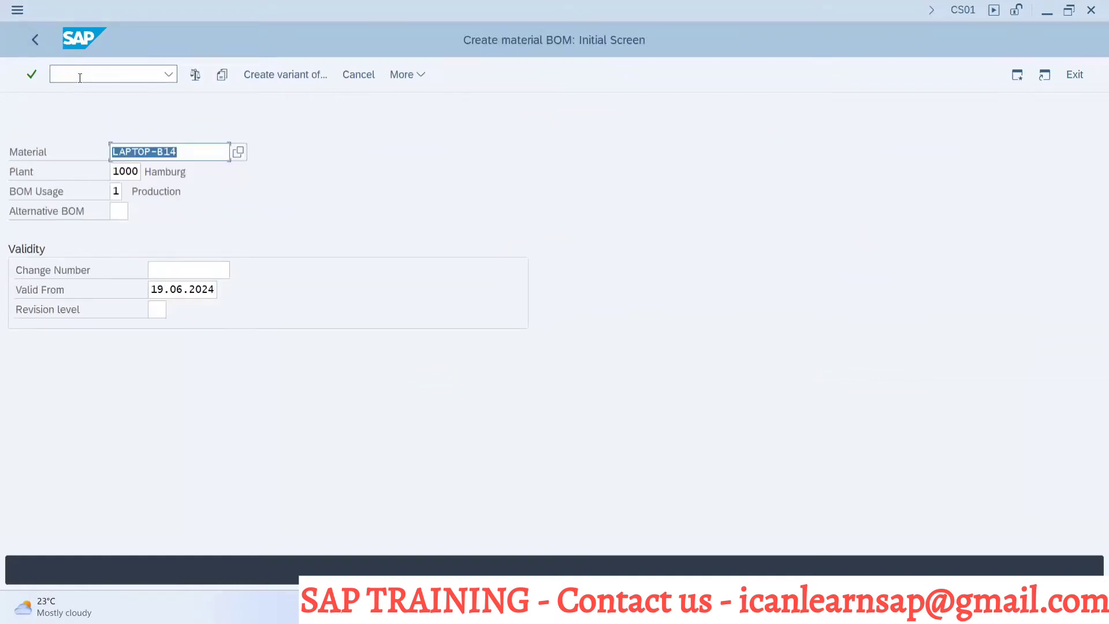
key("Return")
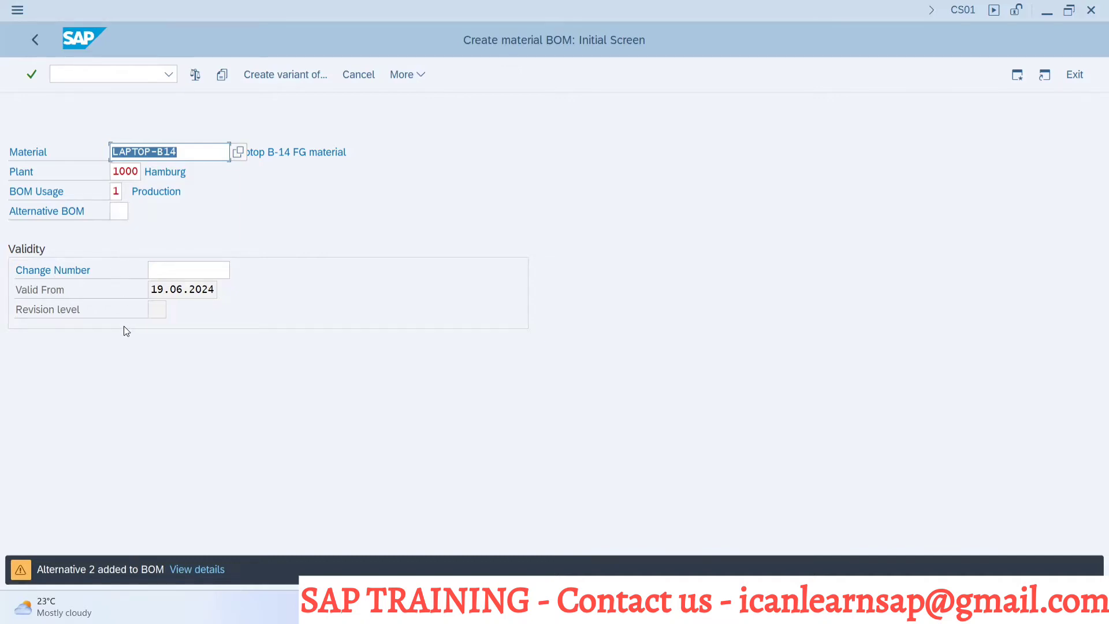
Step: Enter BOX-100 with quantity 1 in item row 0010
key("Return")
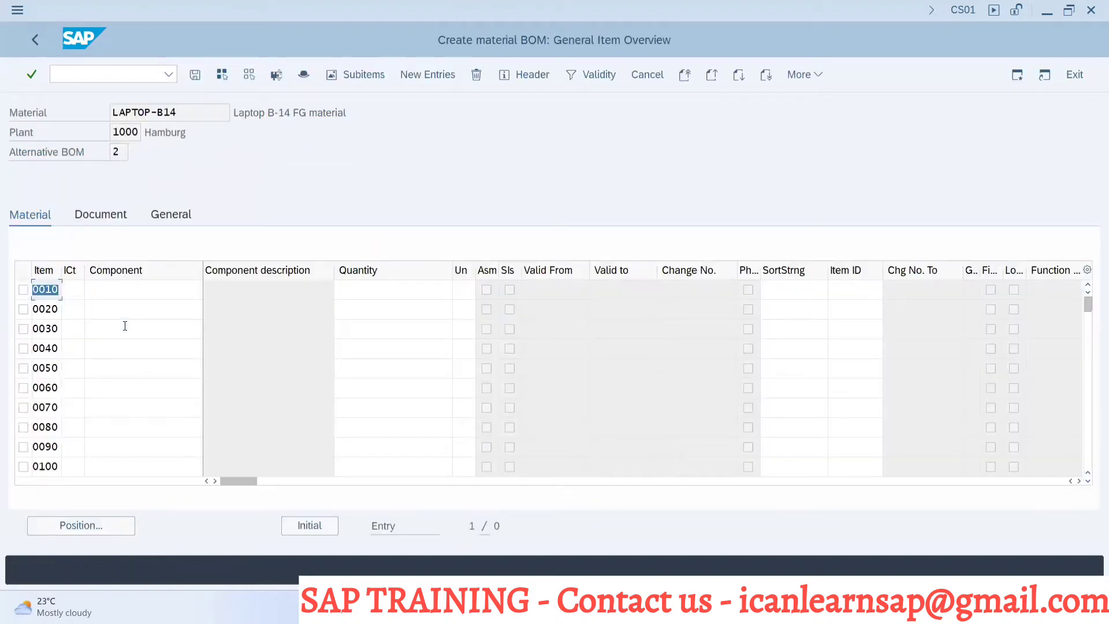
left_click(144, 289)
left_click(144, 289)
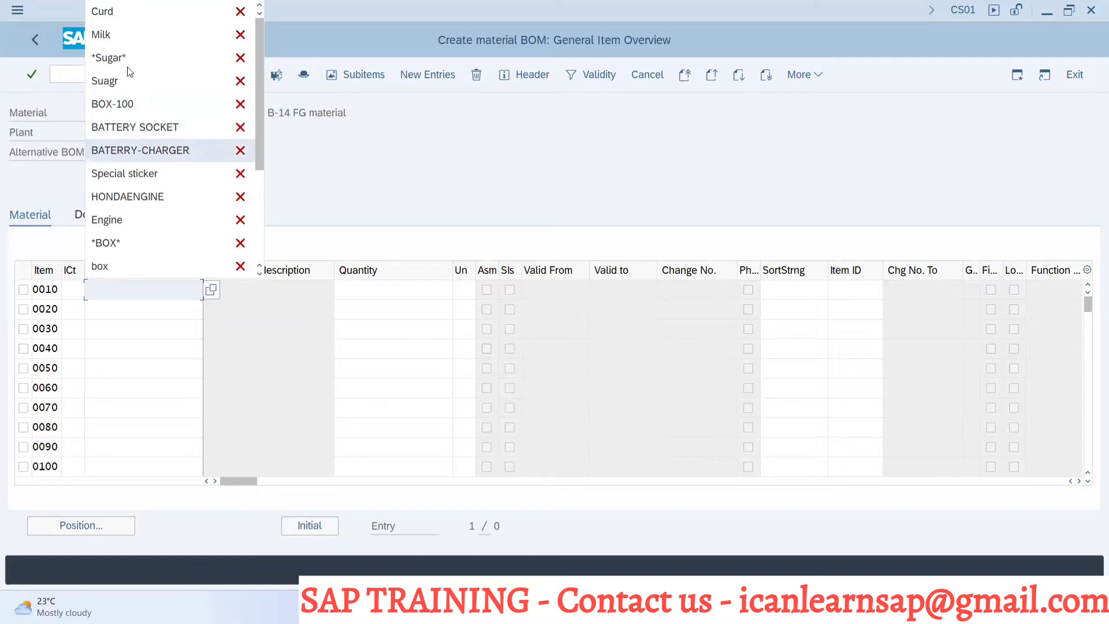
left_click(123, 105)
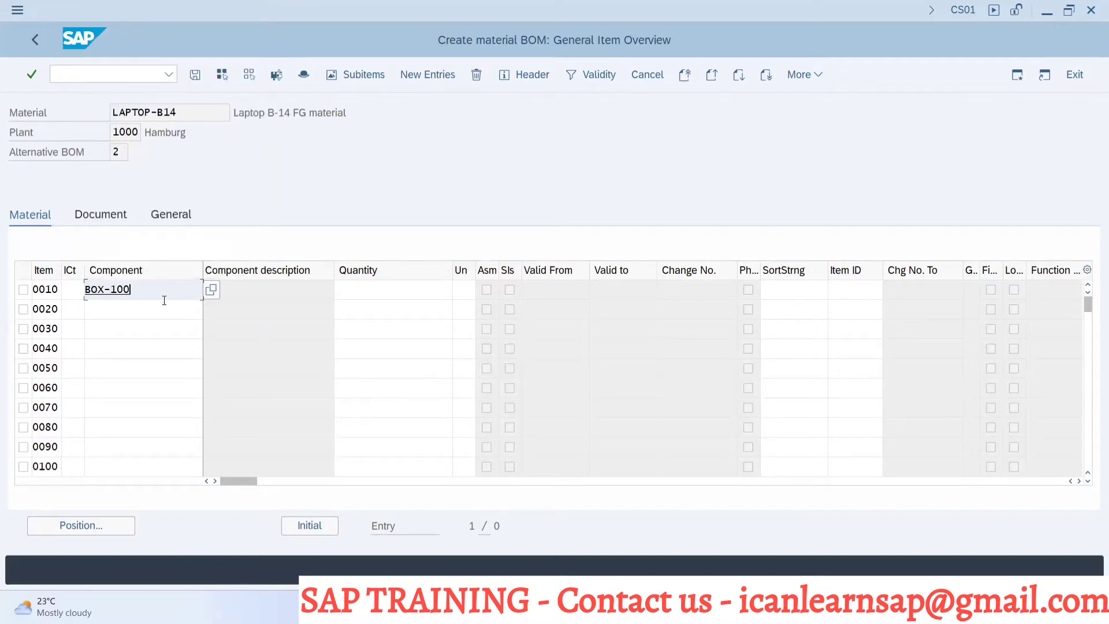
left_click(75, 291)
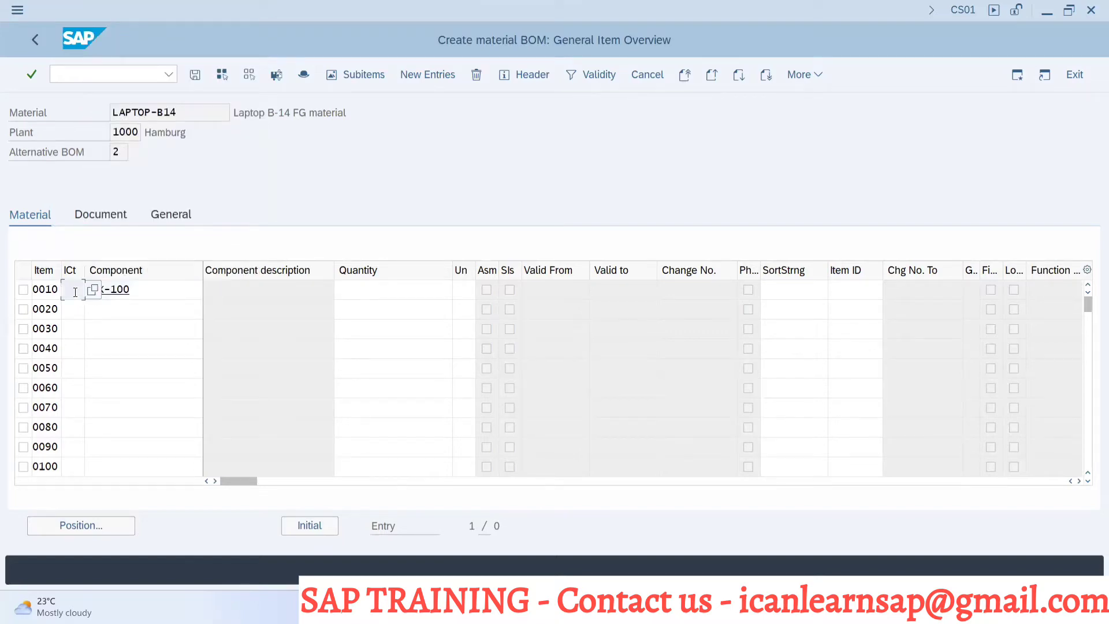
left_click(370, 287)
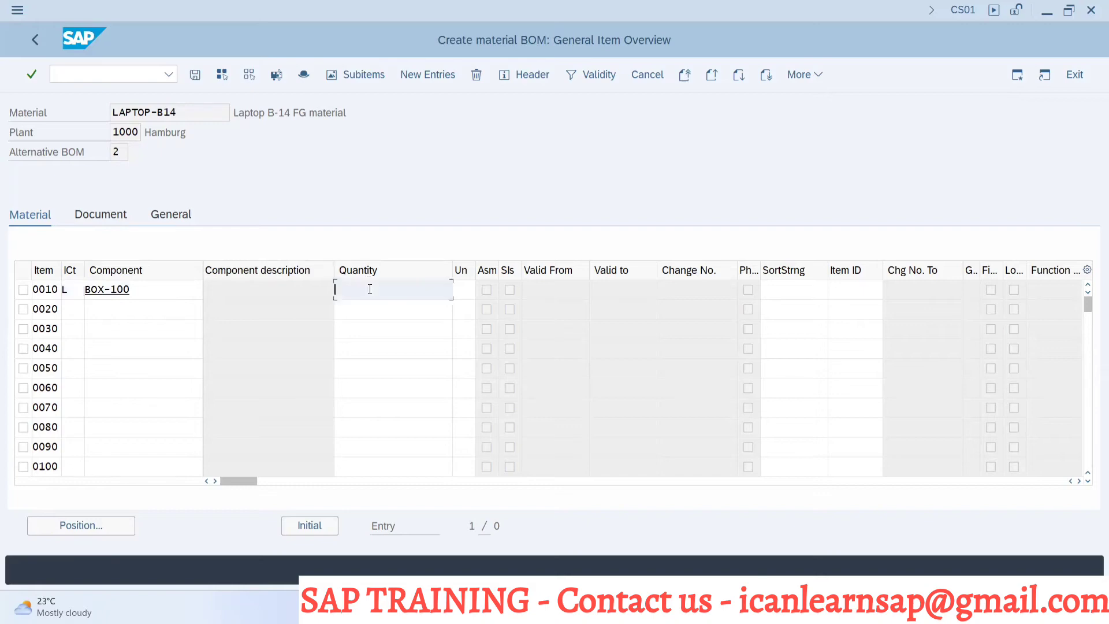
type("1")
Step: Add SCREEN - LP1B5 in row 0020 with quantity 1 and item category L
left_click(105, 311)
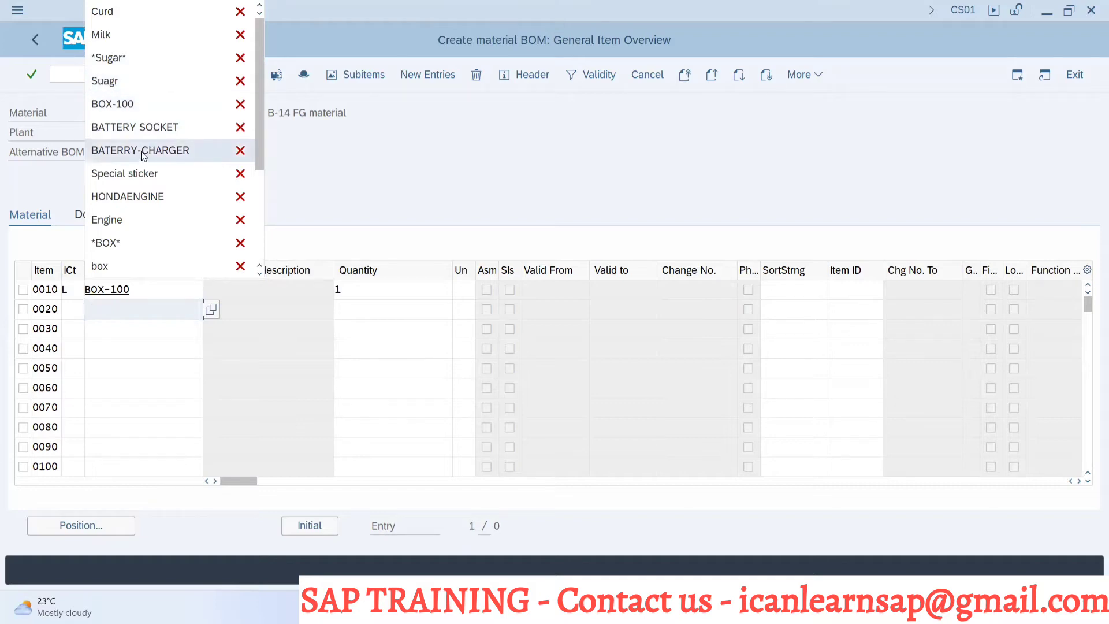
left_click(121, 327)
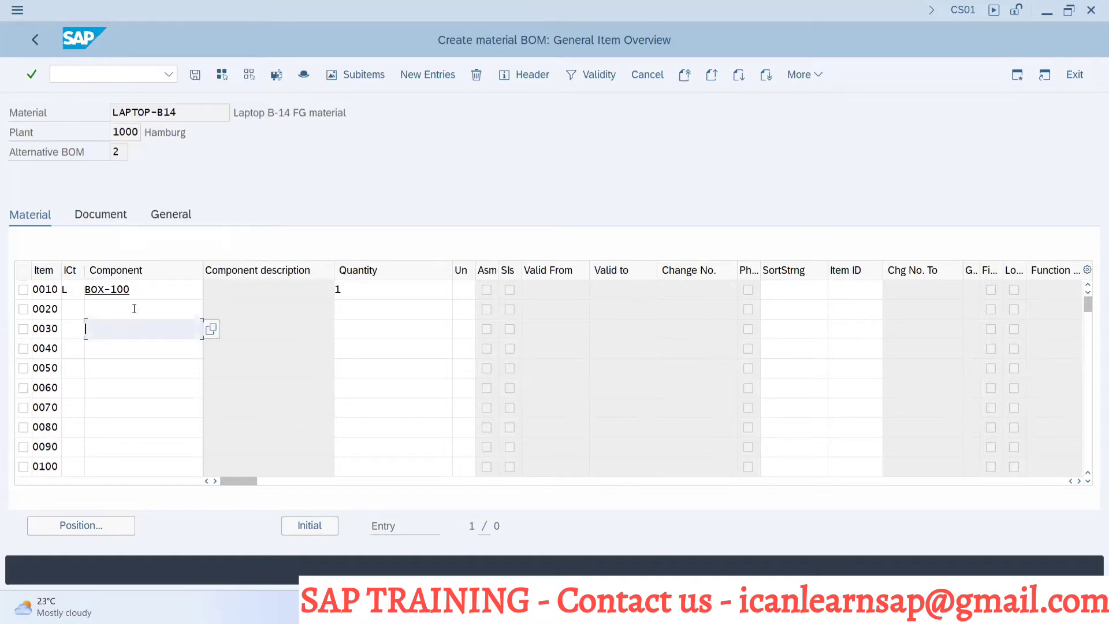
left_click(134, 308)
type("s")
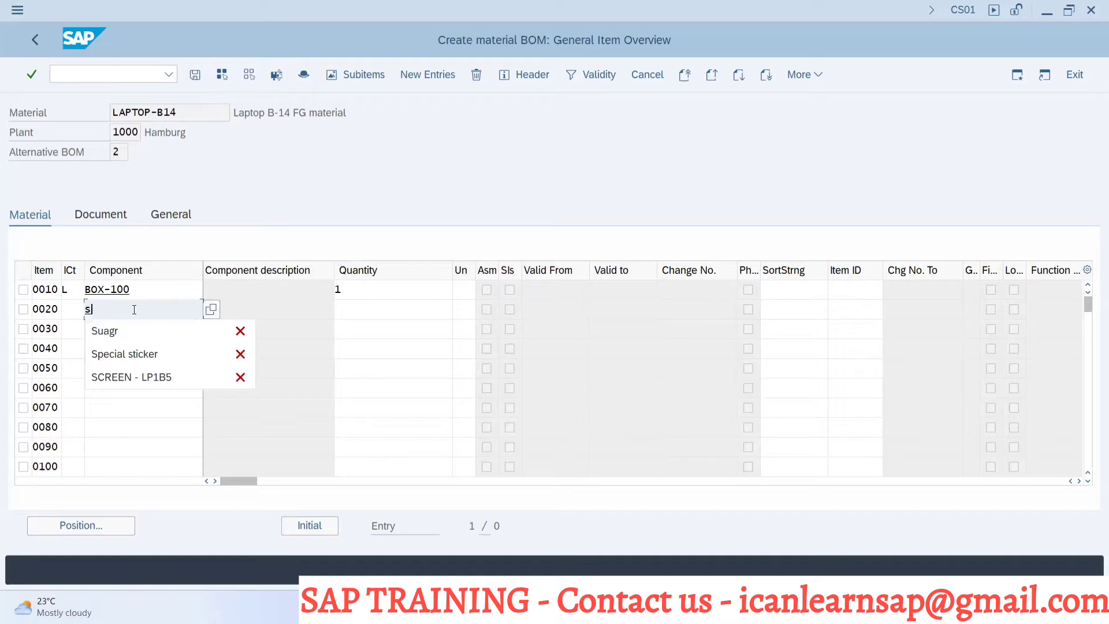
left_click(141, 378)
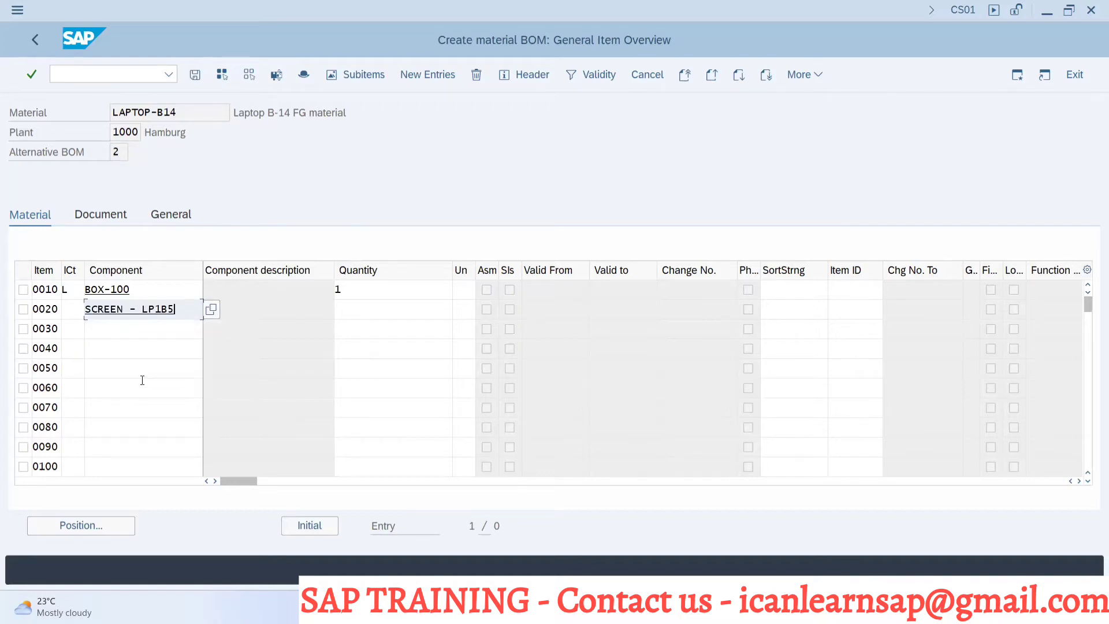
left_click(349, 303)
type("1")
left_click(73, 308)
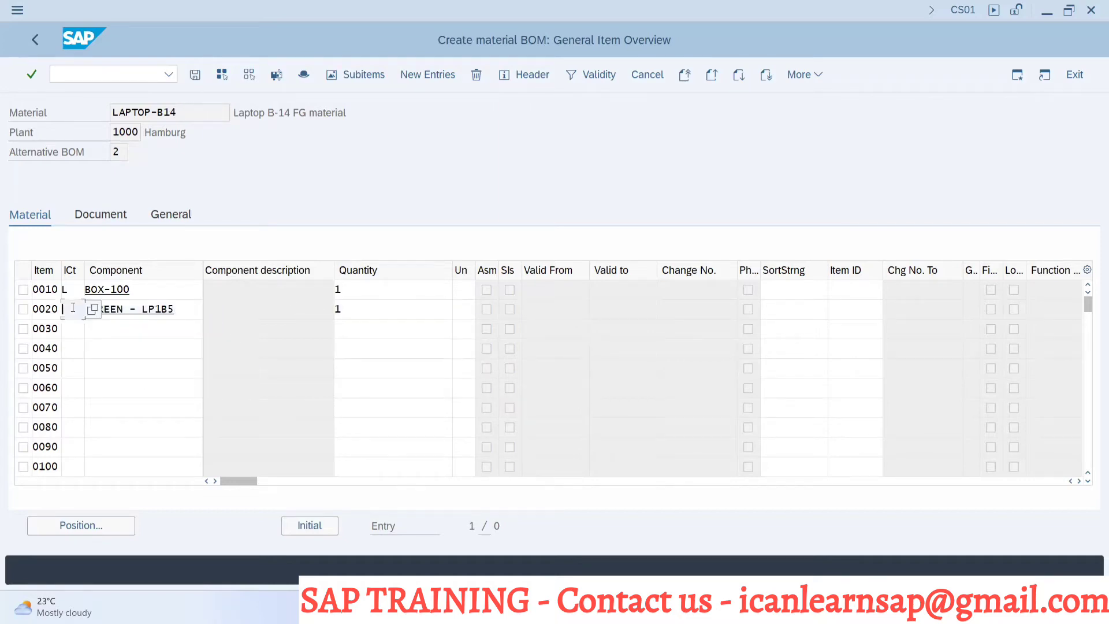
type("L")
left_click(73, 333)
Step: Change BOX-100's quantity to 2 and add BAATERY - LP B15, category L, quantity 1
left_click(358, 289)
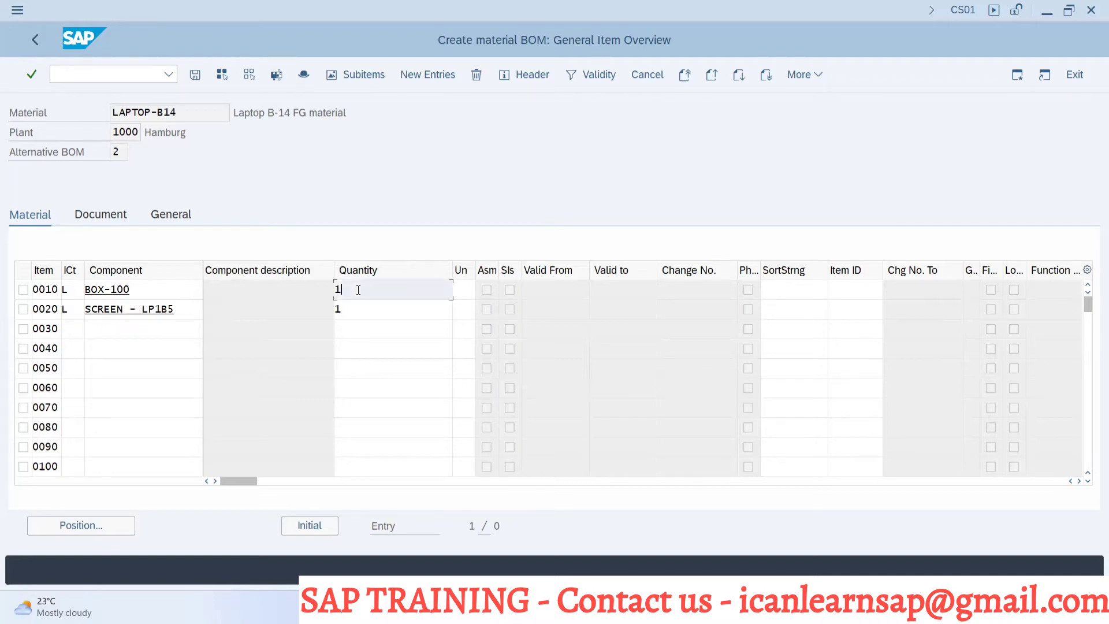
type("2")
left_click(81, 334)
type("L")
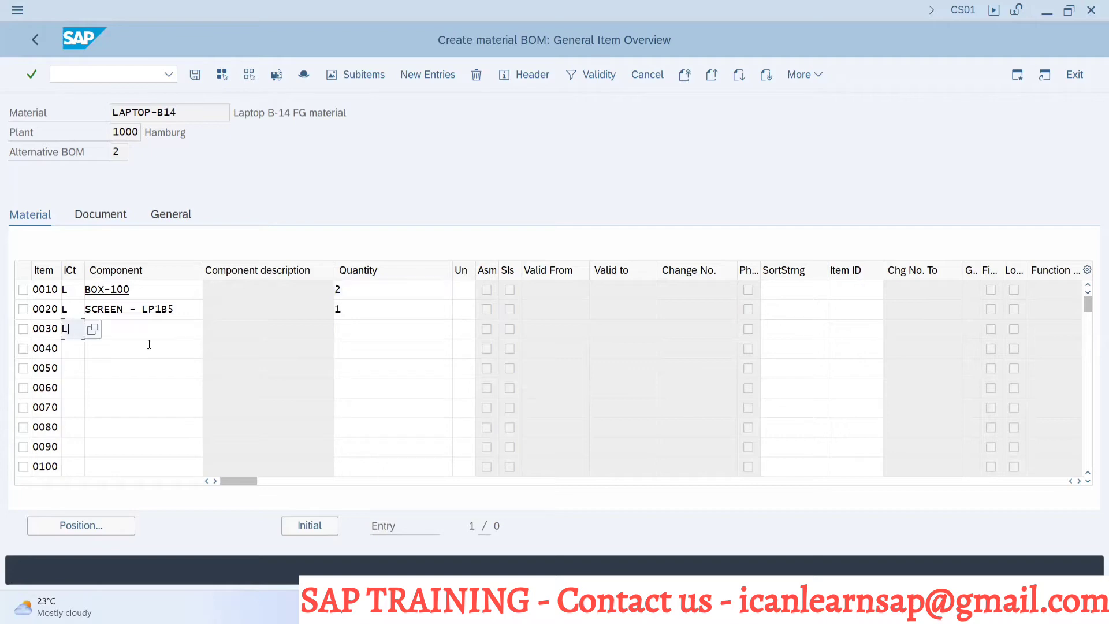
left_click(162, 333)
type("b")
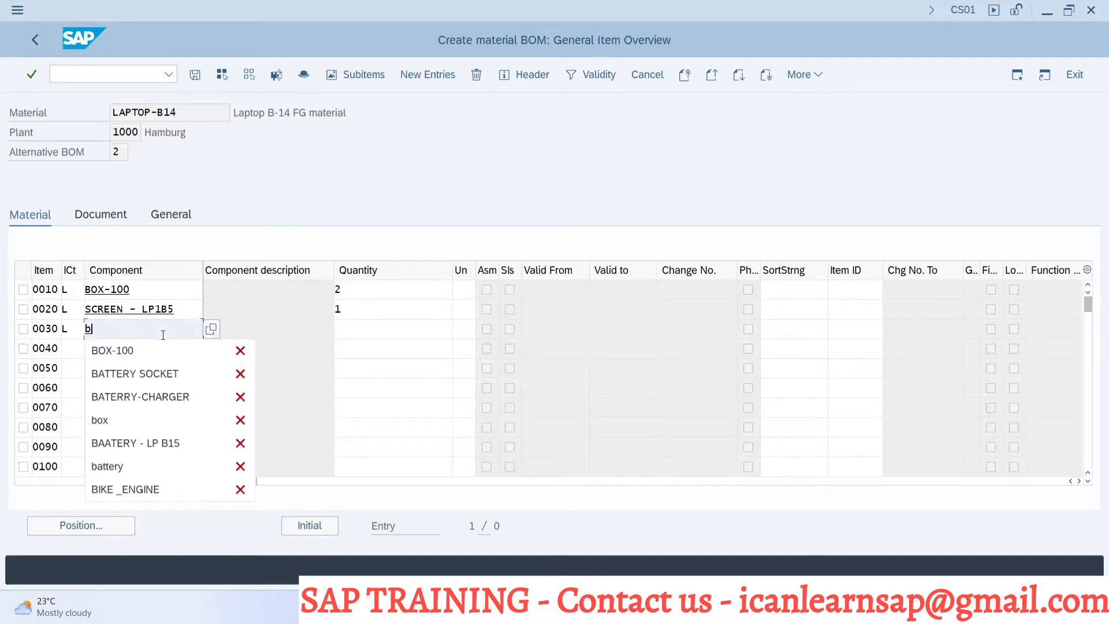
left_click(147, 450)
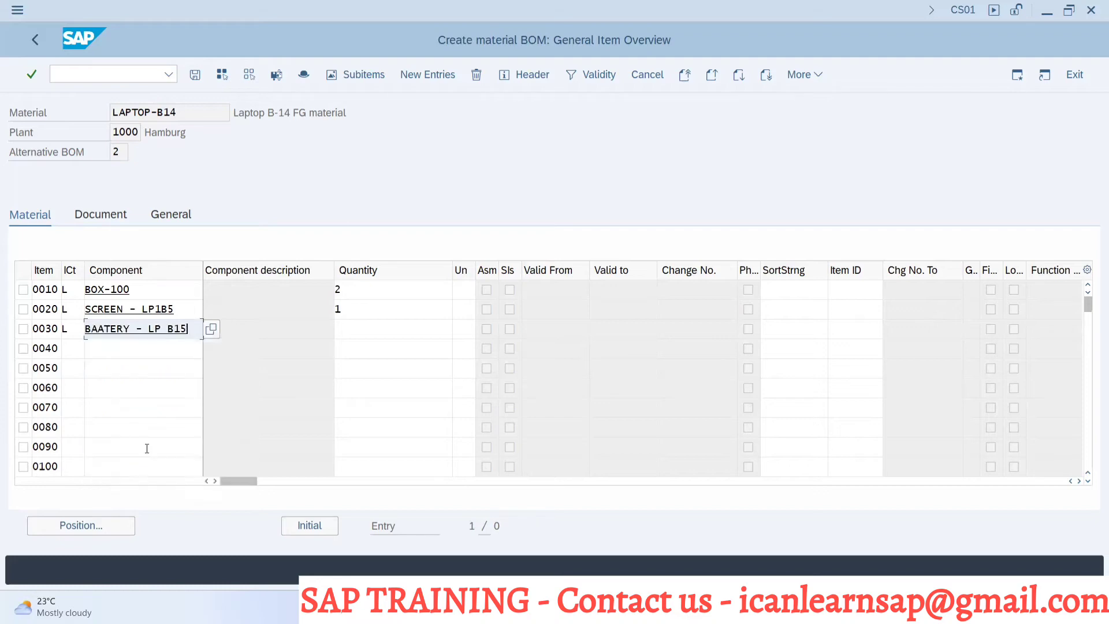
left_click(388, 336)
type("1")
key("Return")
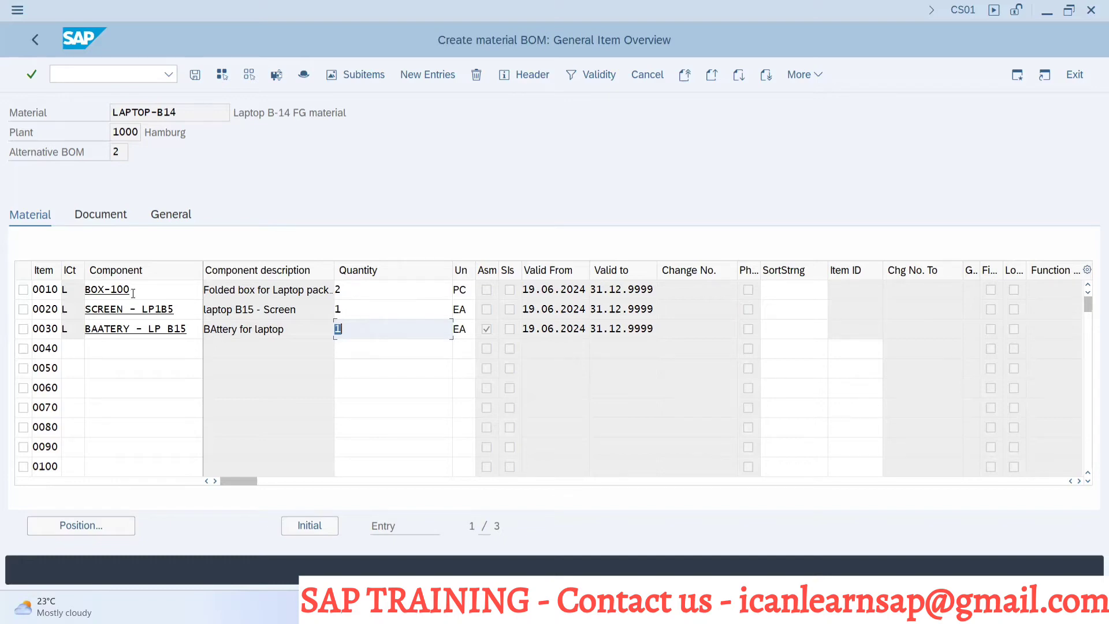
Step: Delete the BOX-100 item from alternative BOM 2, then save the BOM
left_click(23, 289)
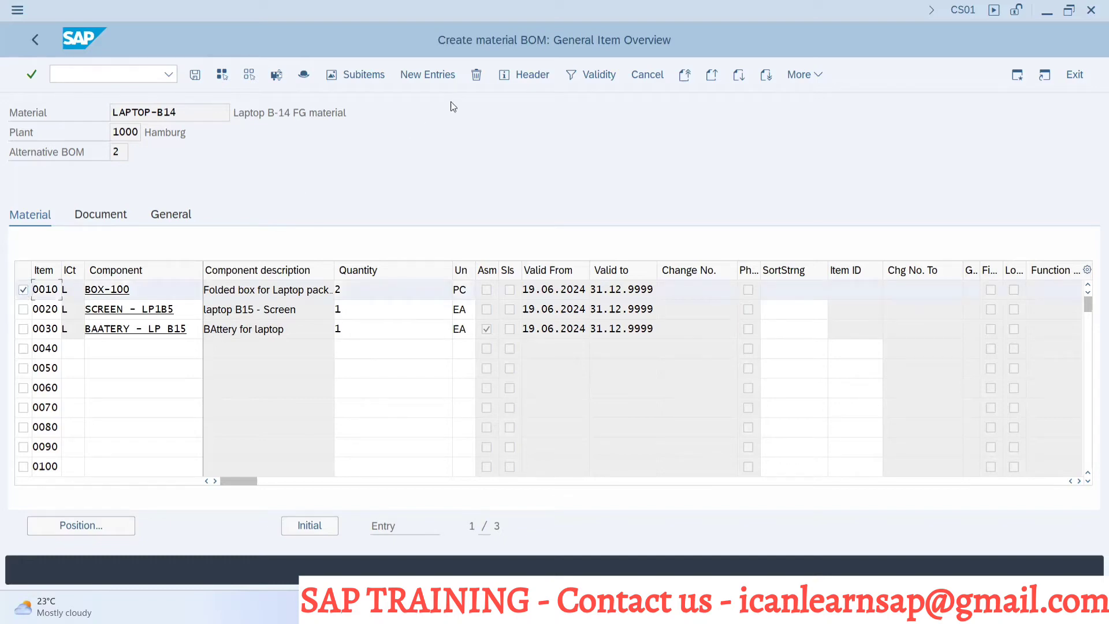
left_click(477, 75)
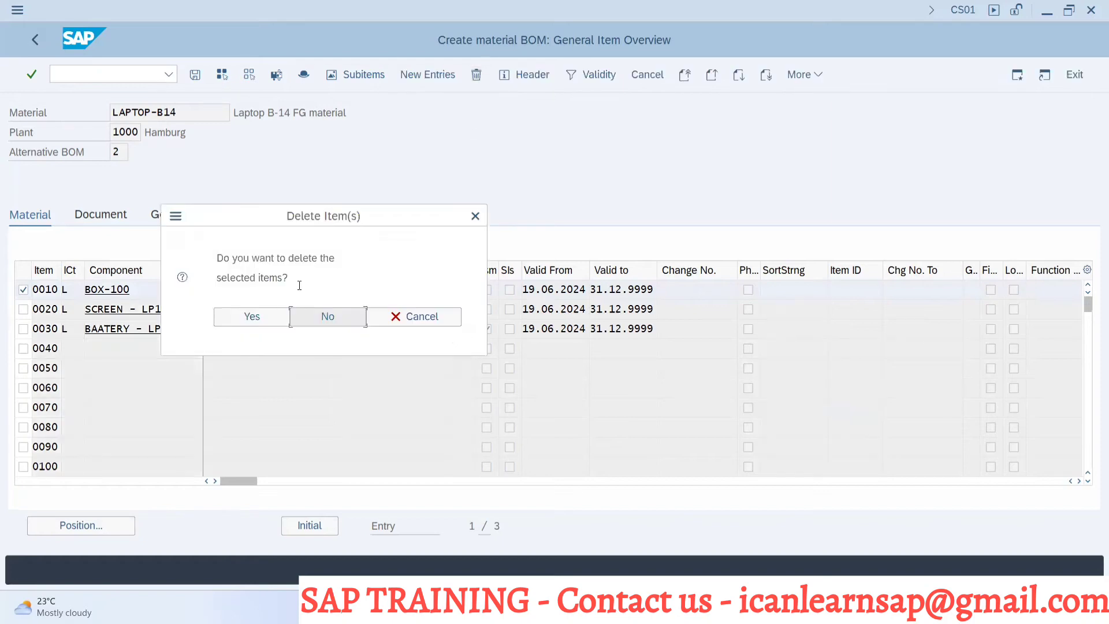
left_click(252, 316)
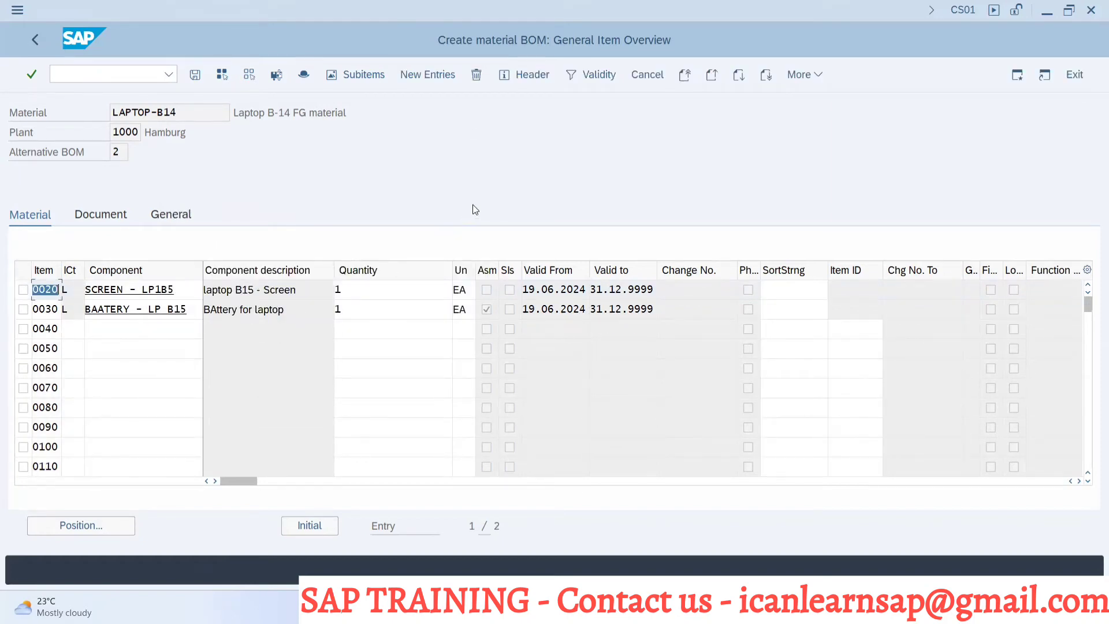
left_click(195, 76)
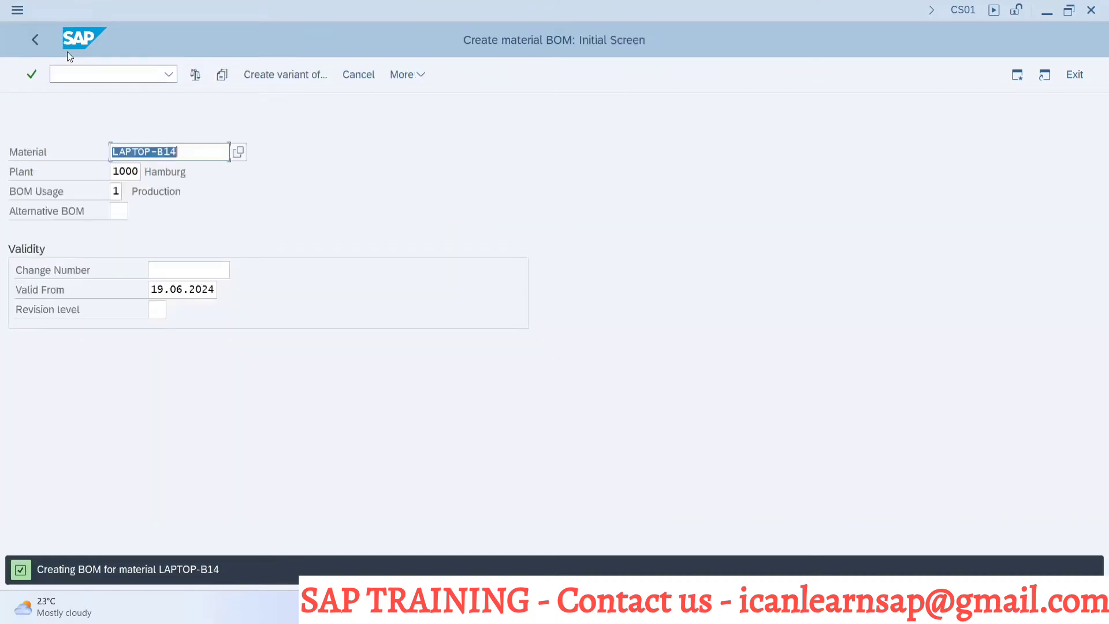
Step: Run /ncs03 for LAPTOP-B14 to list its alternative BOMs 1 and 2
left_click(77, 73)
type("/n")
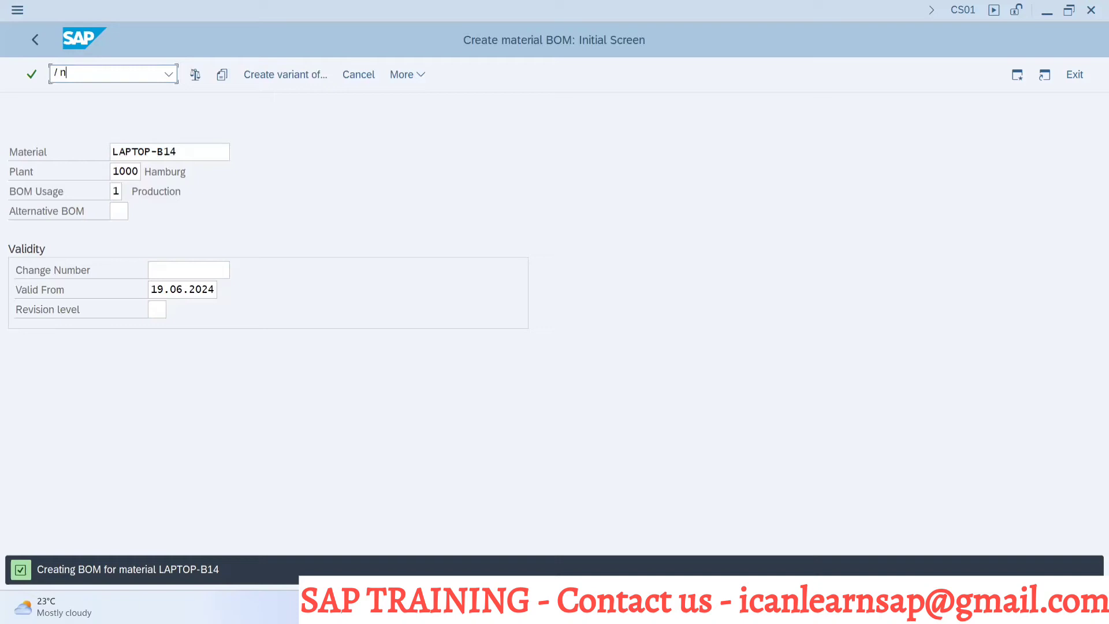
type("0")
key("BackSpace")
key("BackSpace")
key("BackSpace")
type("ncs03")
key("Return")
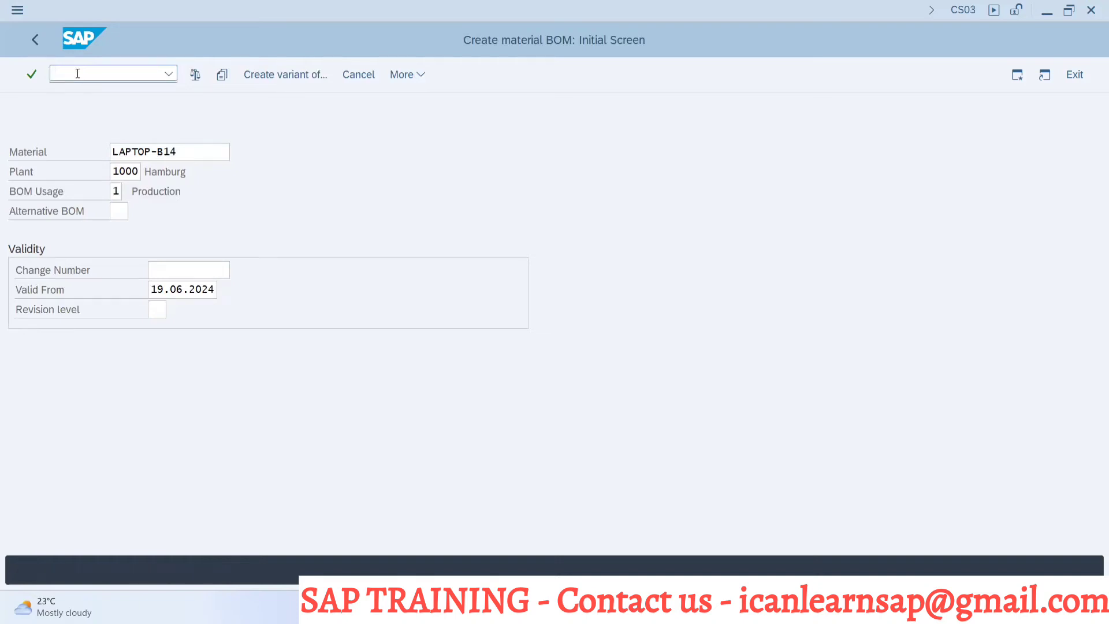
key("Return")
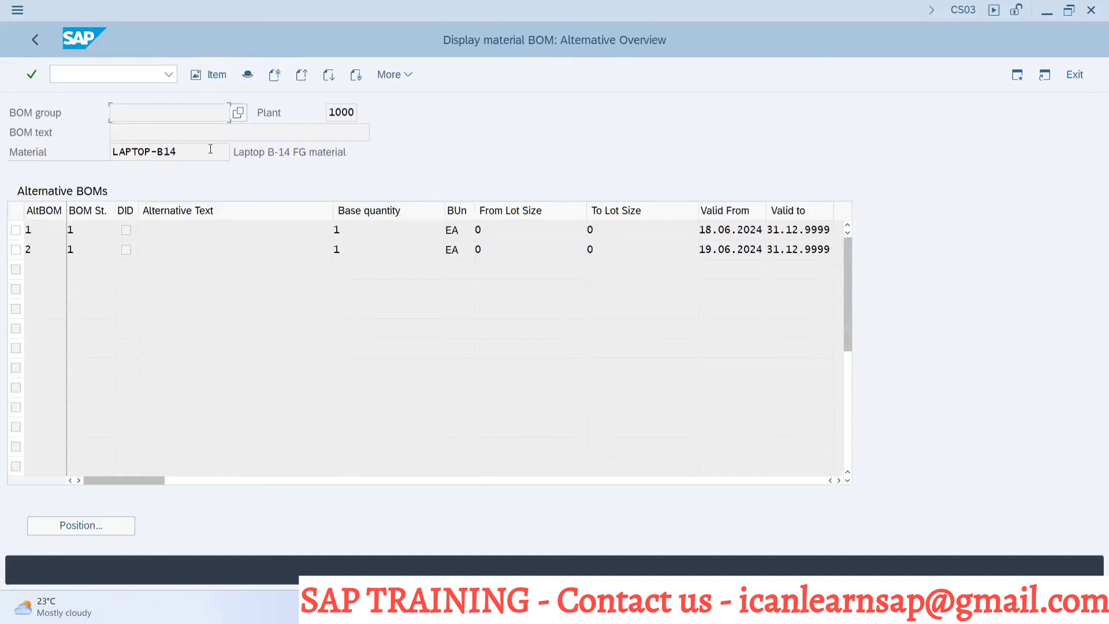
Step: Open the header details of alternative 1, BOM 00004251
left_click(248, 74)
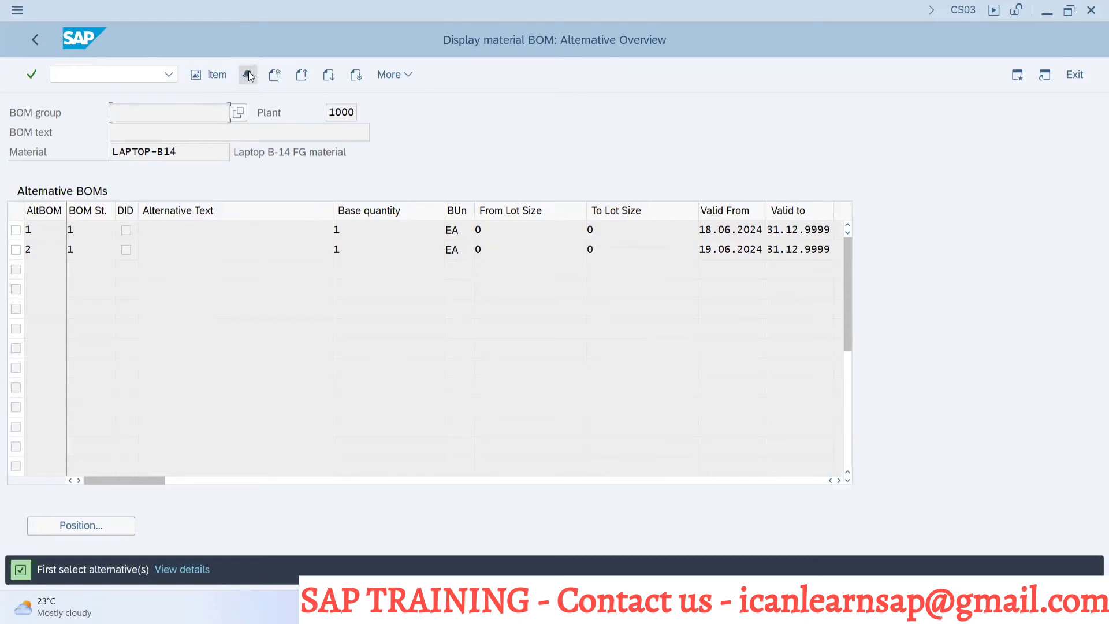
left_click(16, 229)
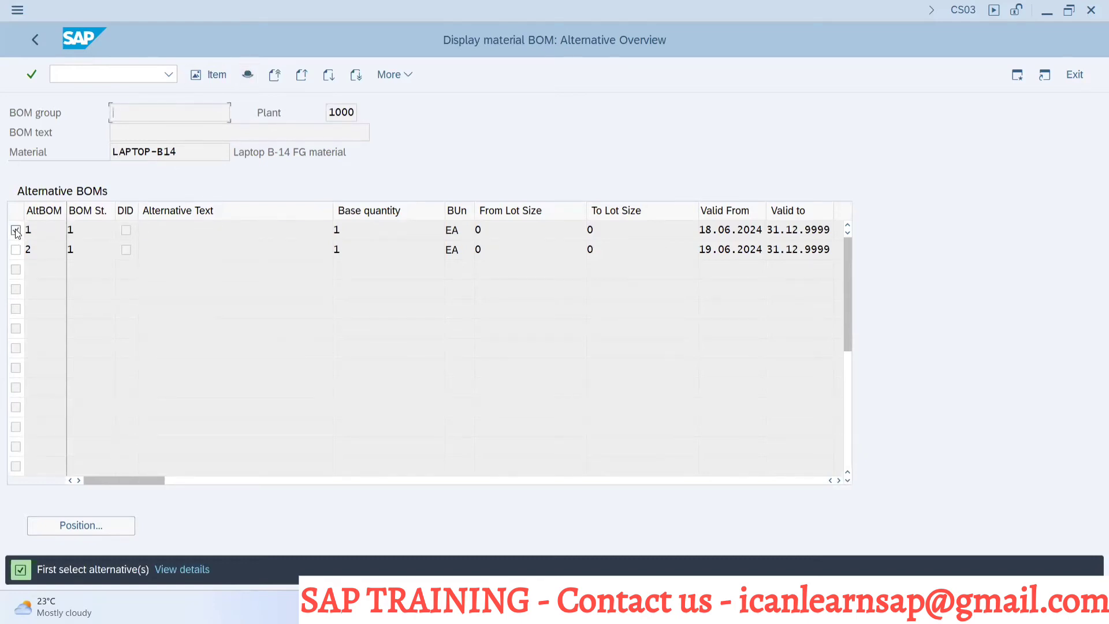
left_click(249, 75)
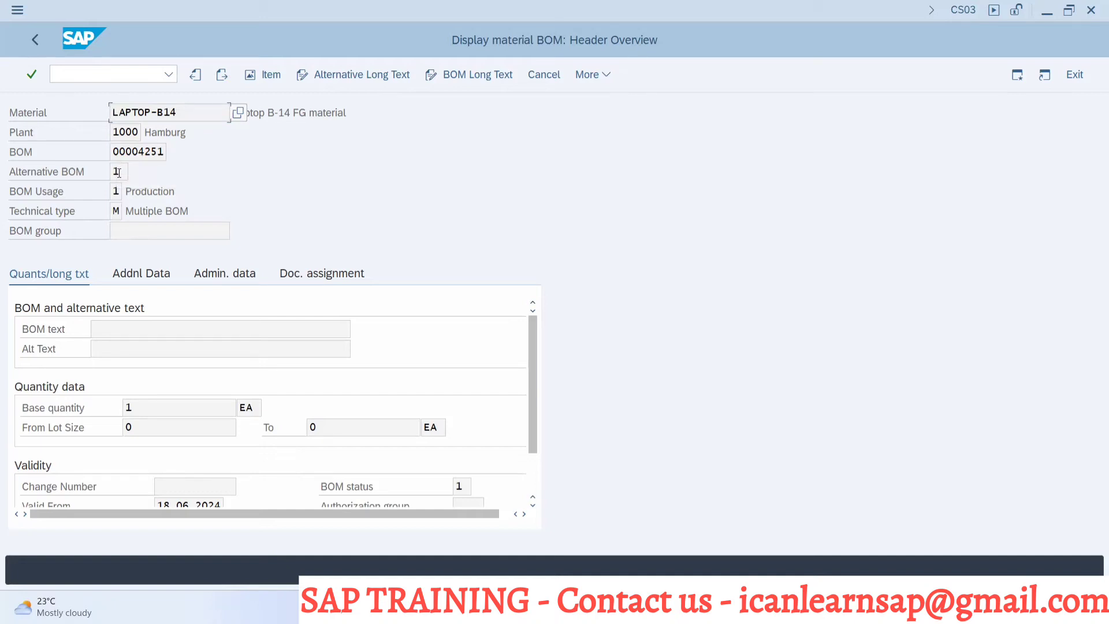
key("F10")
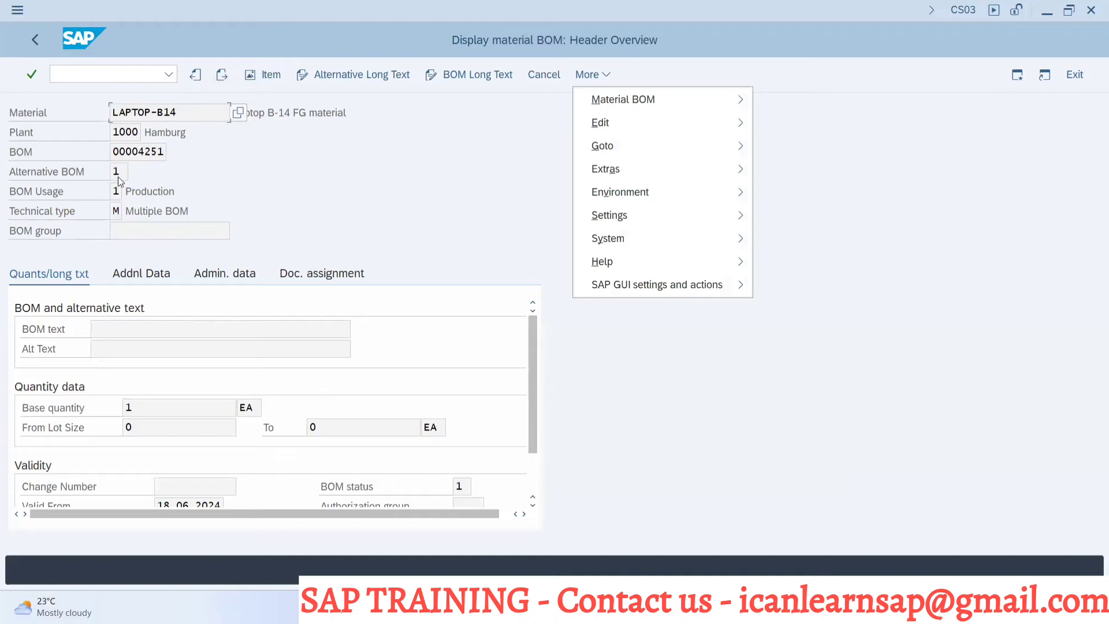
key("Escape")
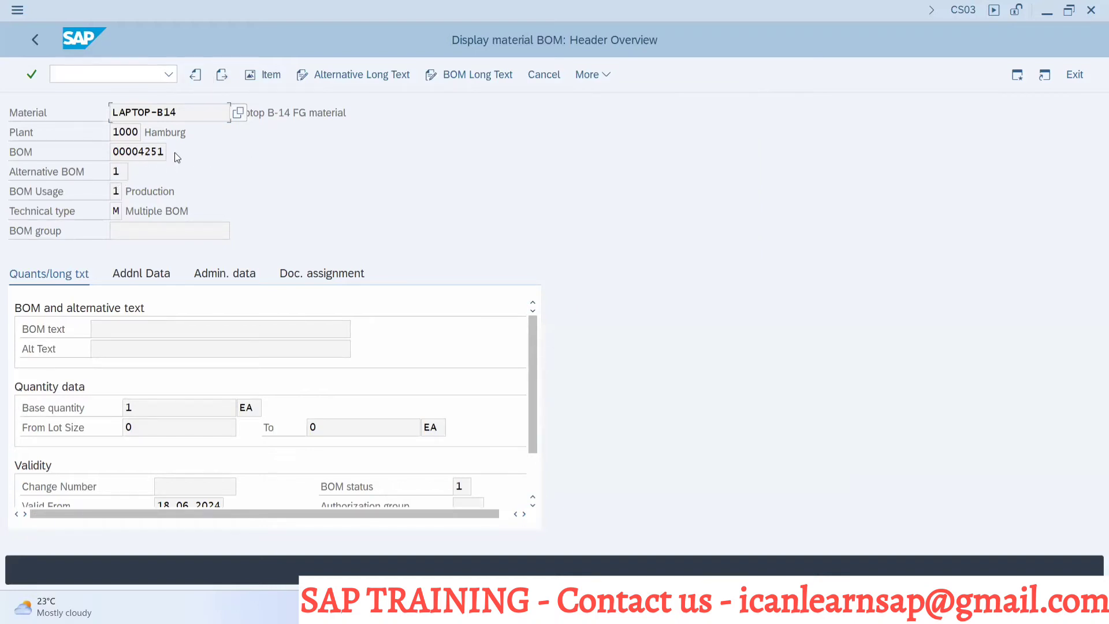
Step: Go back to the alternatives overview and view alternative 2's header: base quantity 1 EA, status 1
left_click(37, 43)
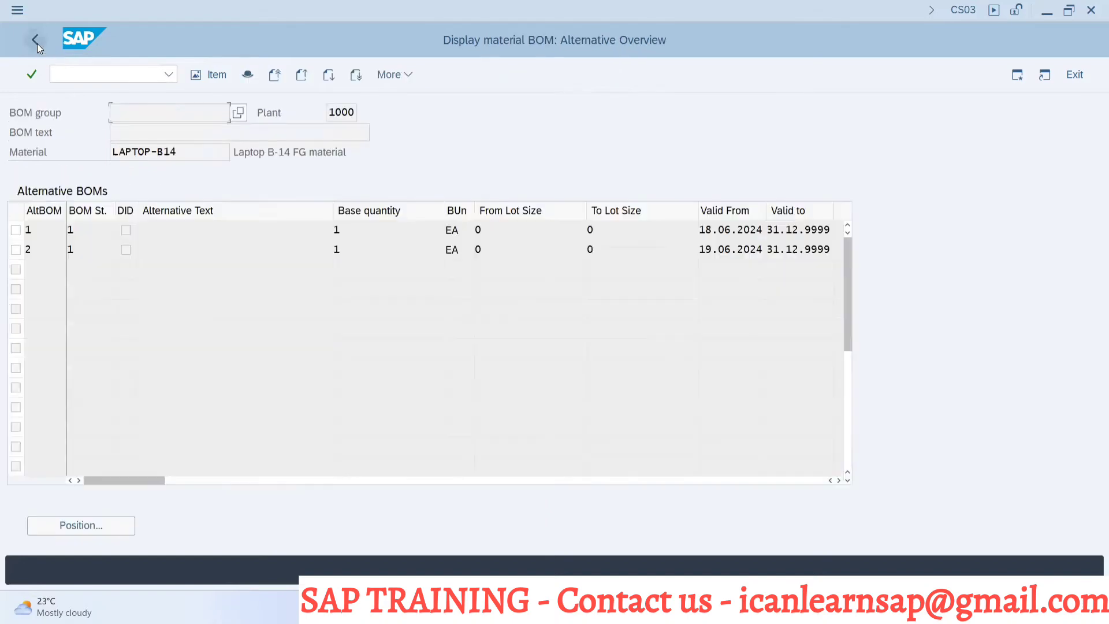
double_click(85, 244)
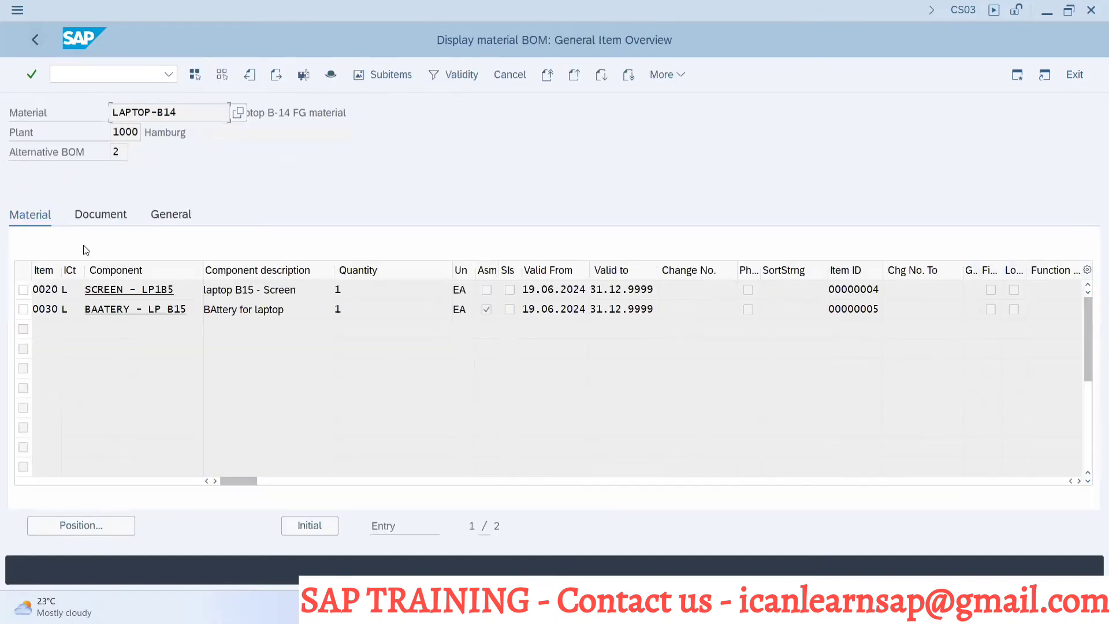
left_click(331, 75)
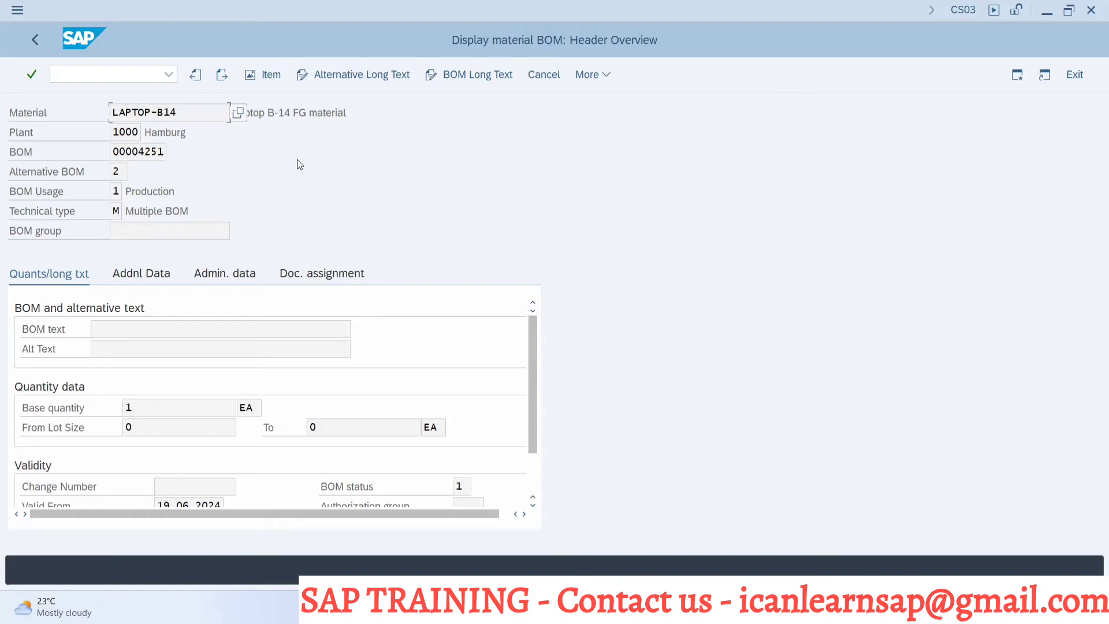
key("alt+Tab")
key("alt+Tab")
key("alt+Tab")
key("alt+Tab")
key("alt+Tab")
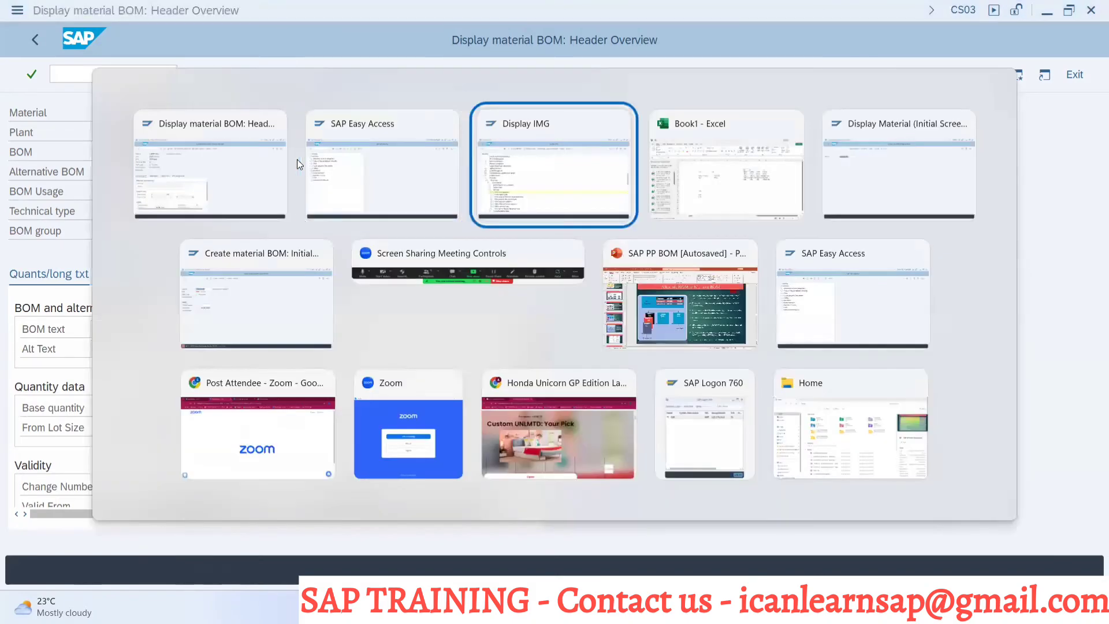
key("alt+Tab")
key("alt+Tab")
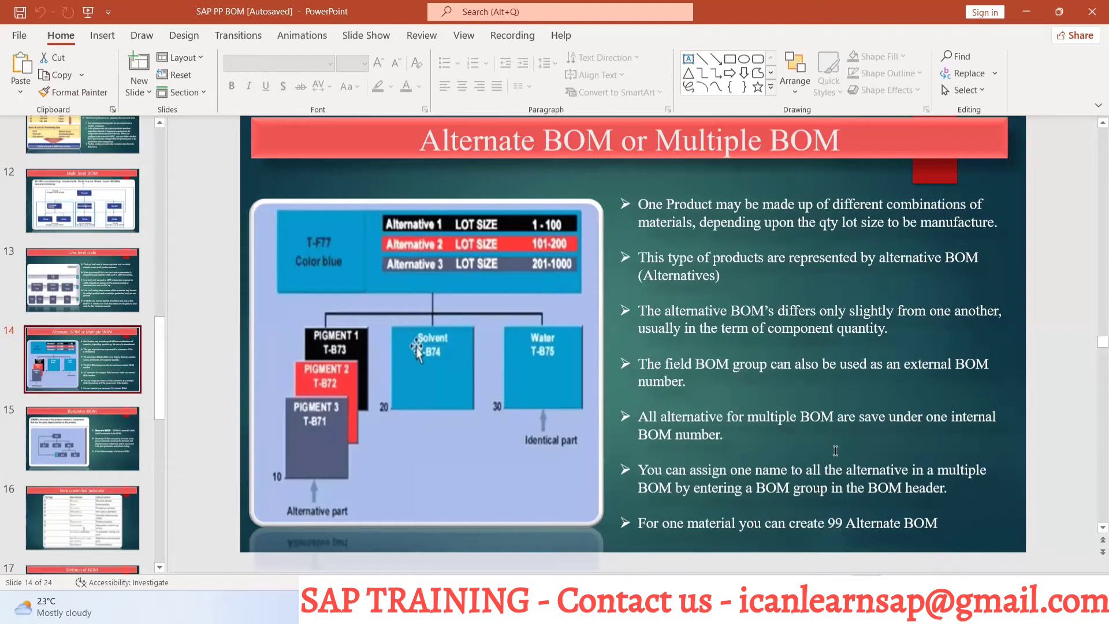
key("alt+Tab")
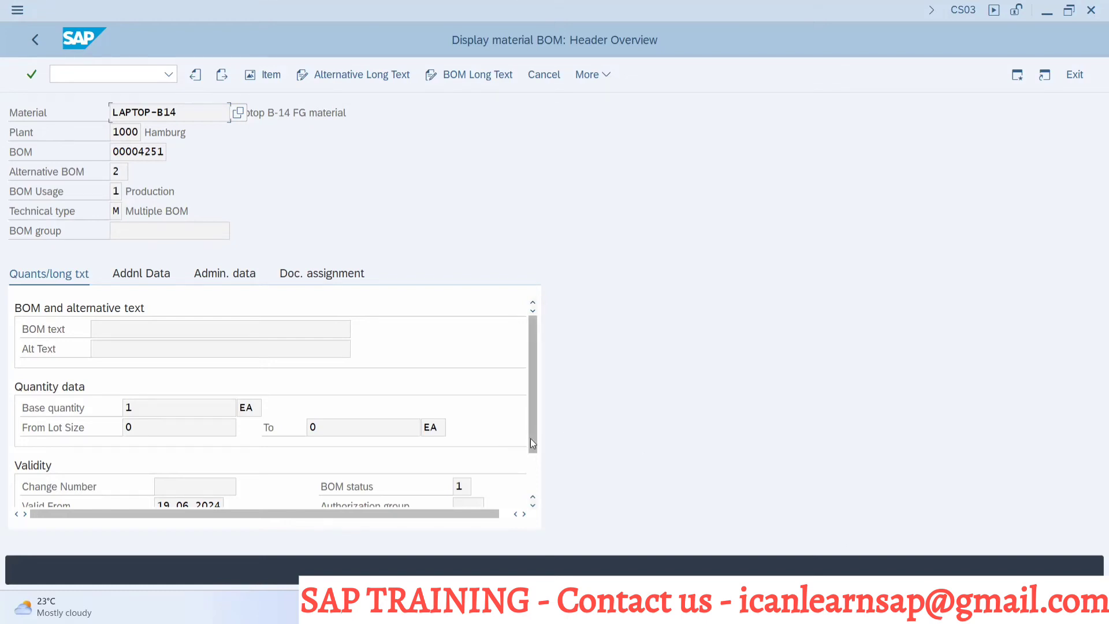
scroll(532, 443, "down", 3)
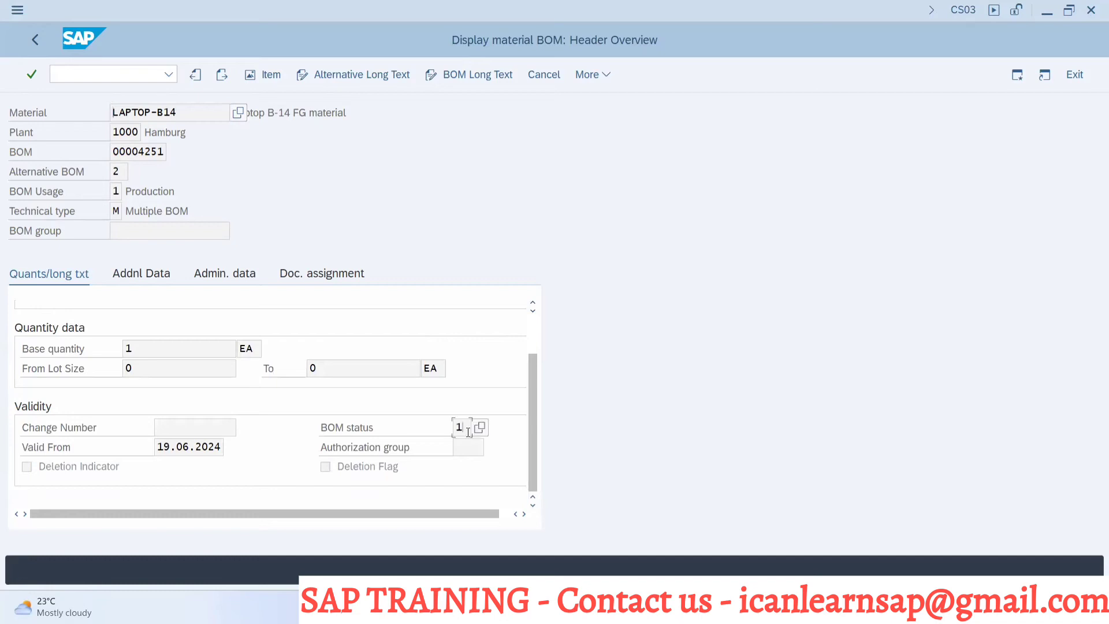
left_click(480, 428)
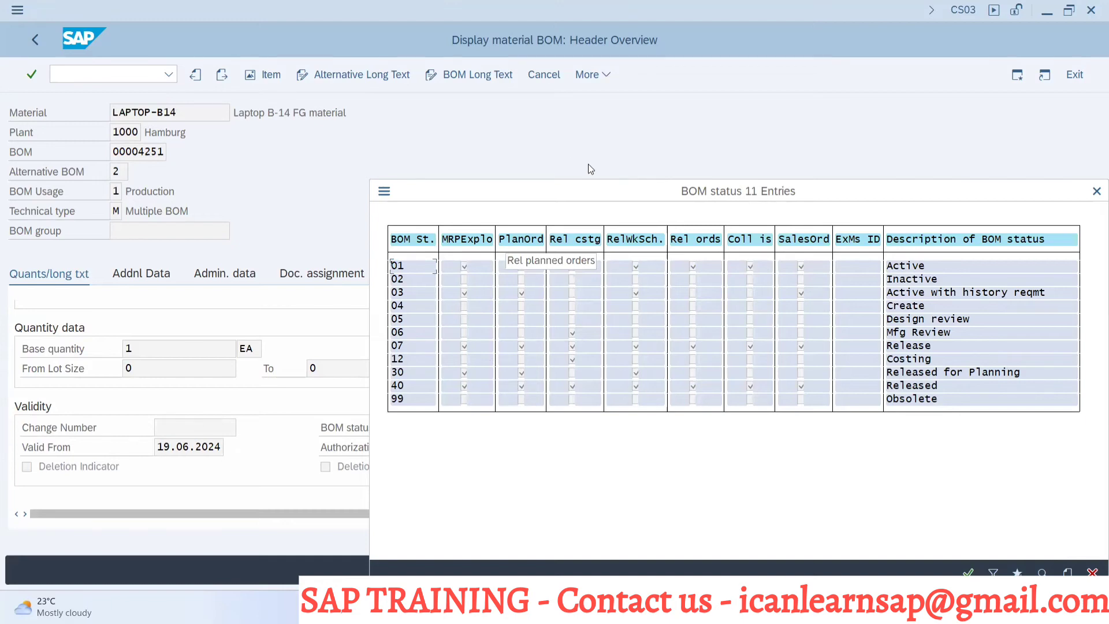
left_click(1096, 192)
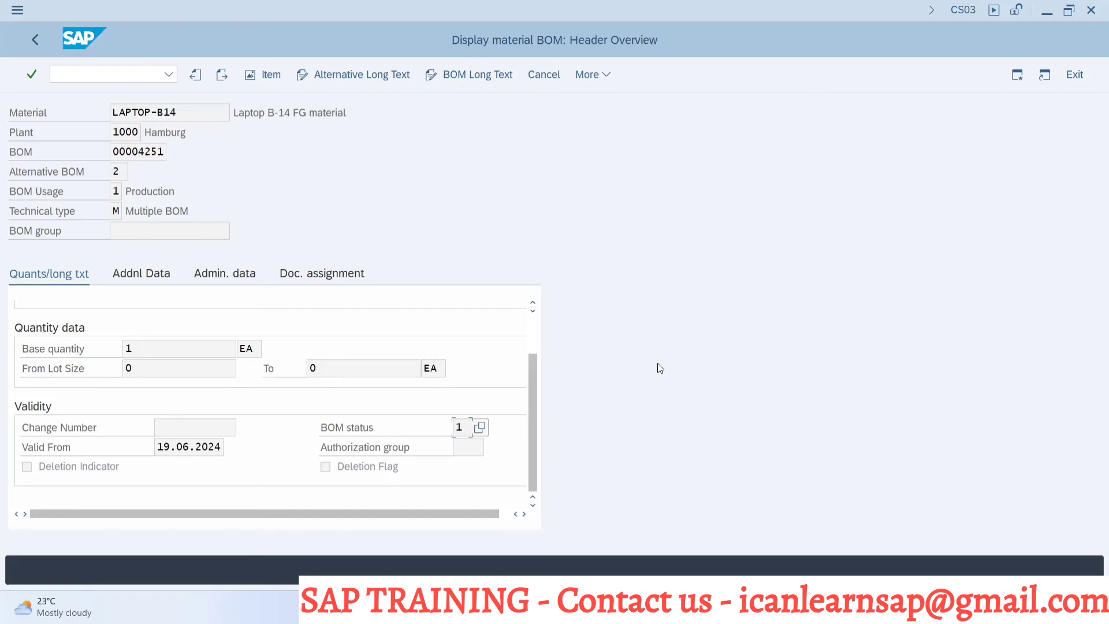
Step: Return to SAP Easy Access and start /ncs01 for LAPTOP-B14, plant 1000, usage 1
left_click(479, 428)
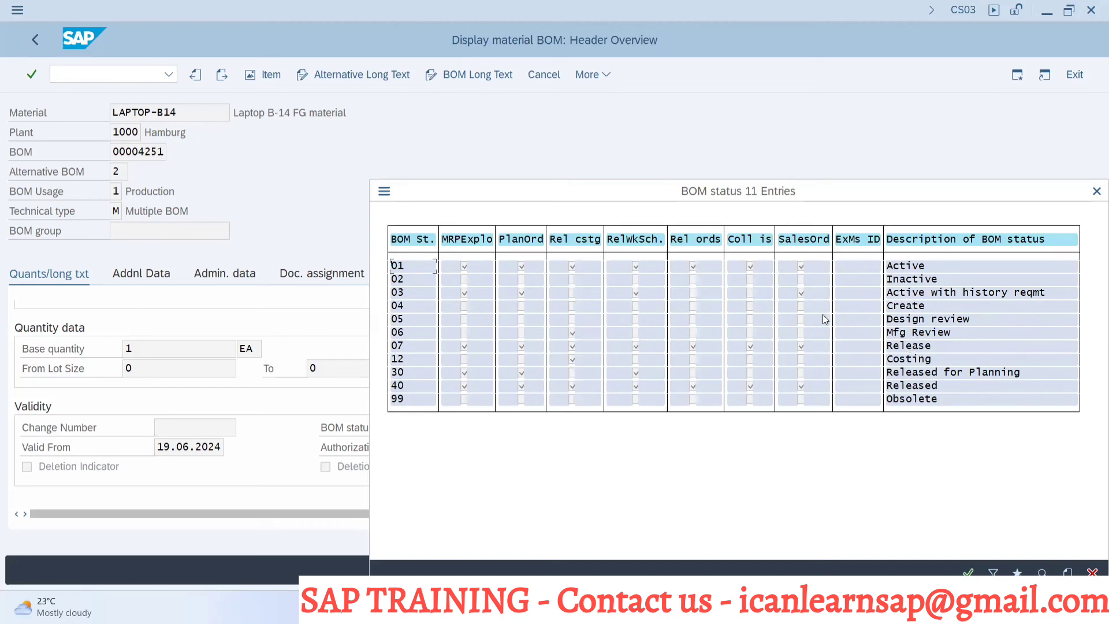
key("alt+Tab")
key("alt+Tab")
key("Tab")
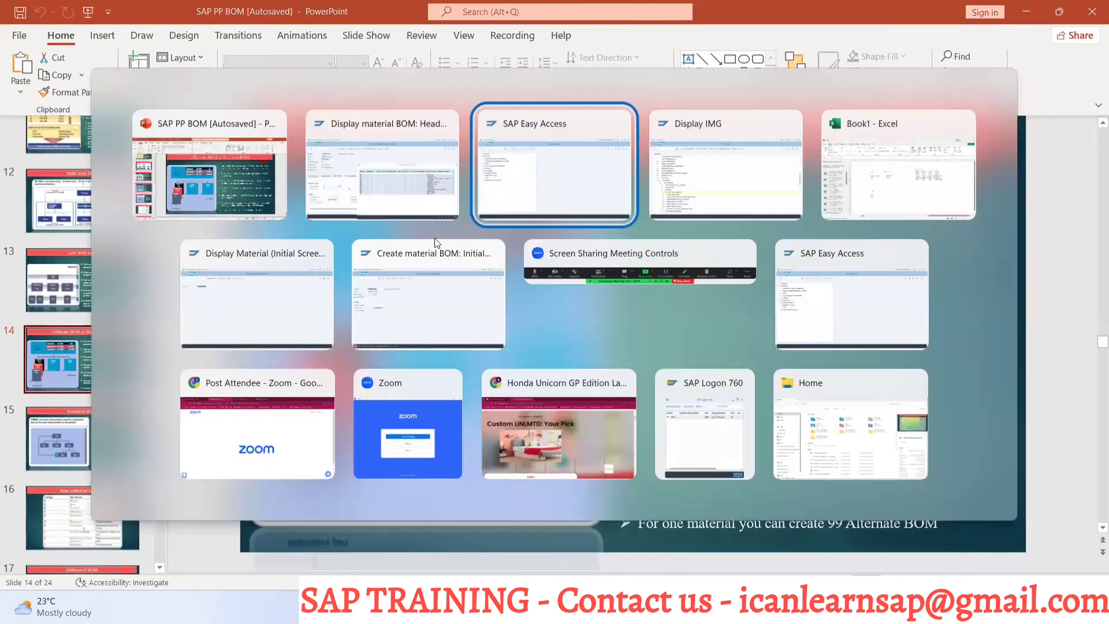
type("/ncs01")
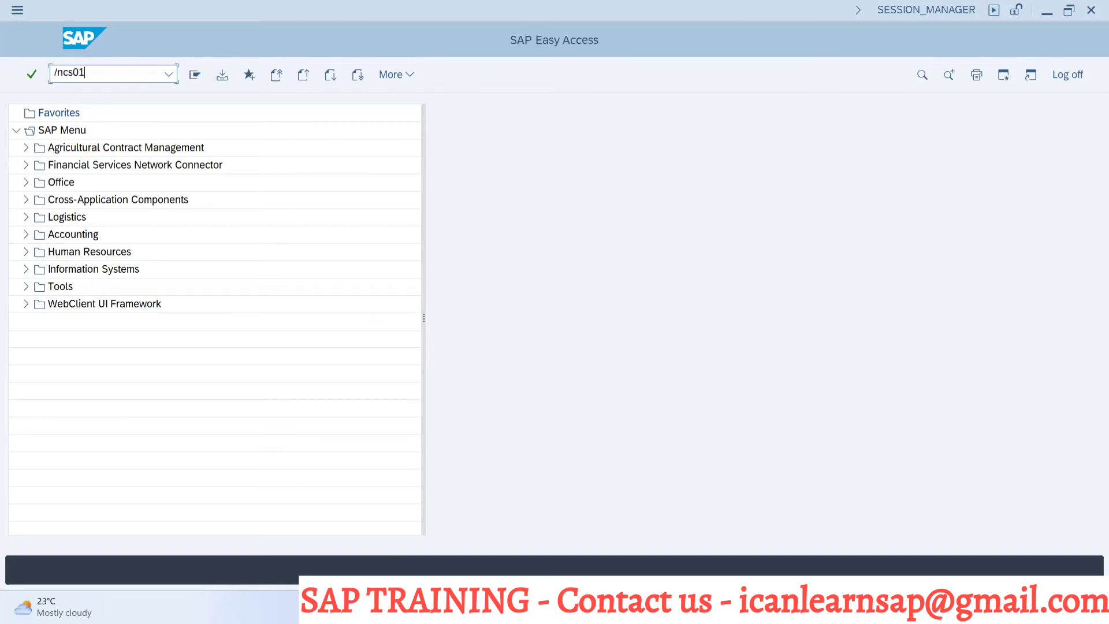
key("Return")
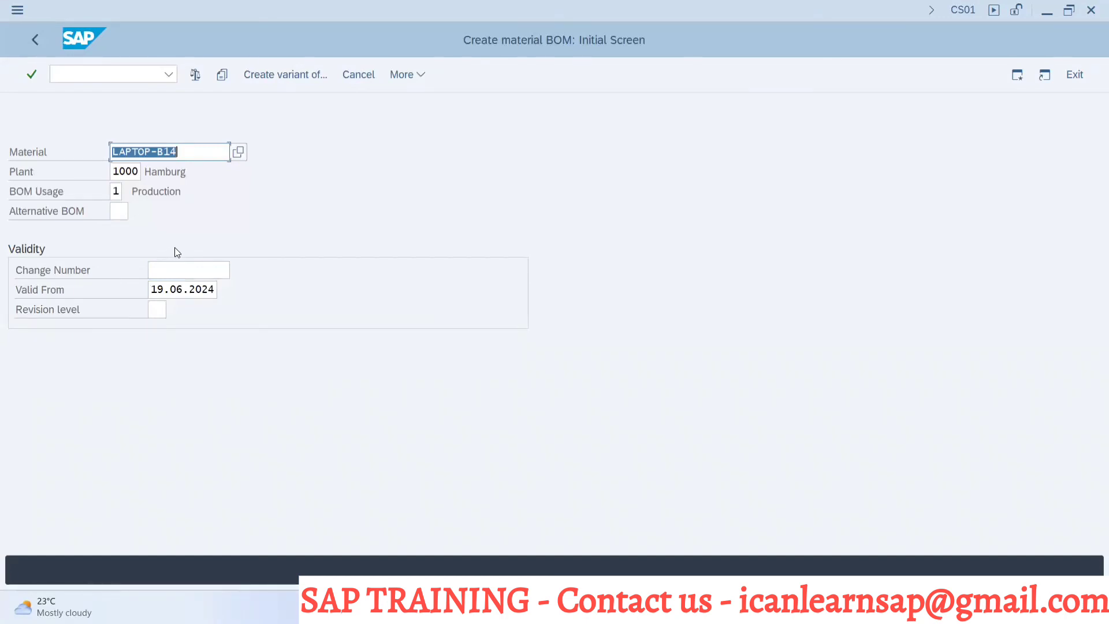
Step: Add alternative BOM 3, set its header status to 07 Release, and reach its empty item list
key("Return")
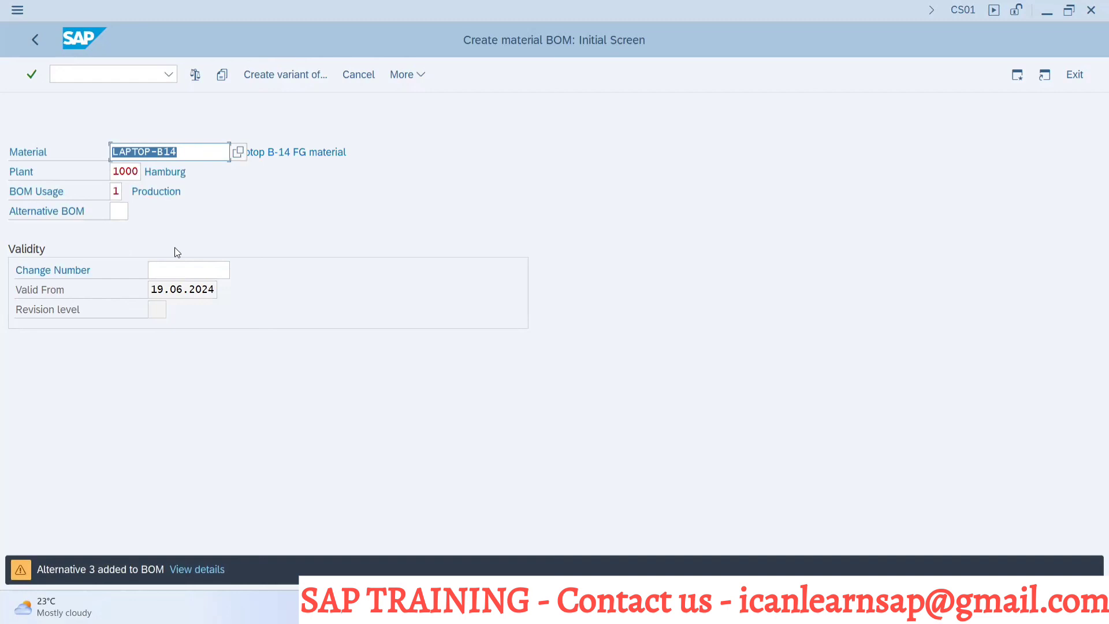
key("Return")
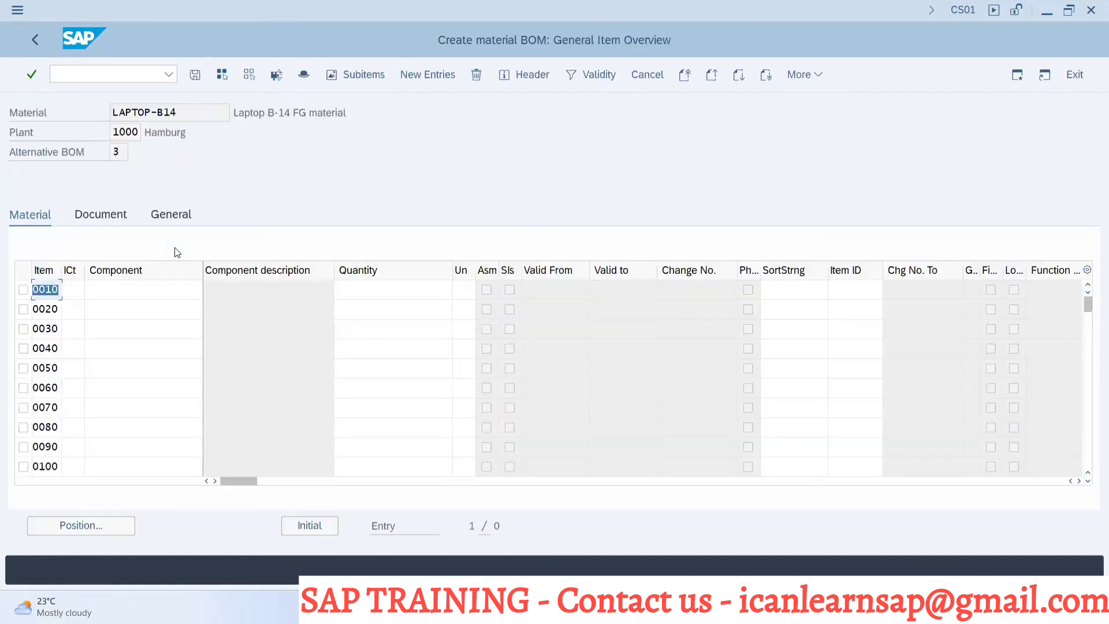
left_click(304, 73)
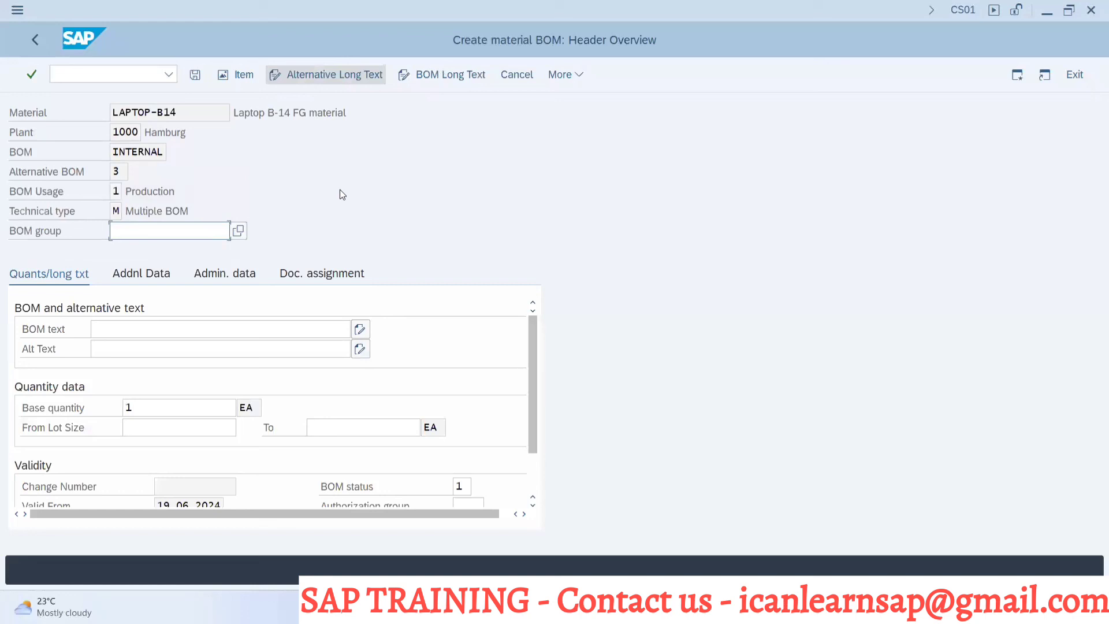
left_click(466, 488)
left_click(479, 487)
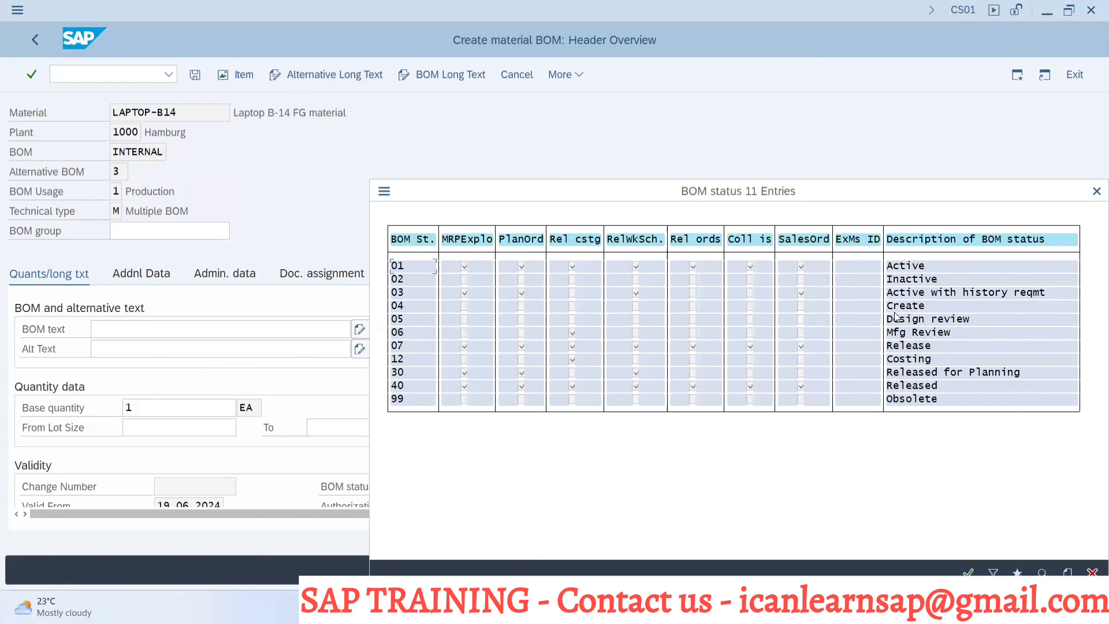
left_click(894, 349)
left_click(894, 350)
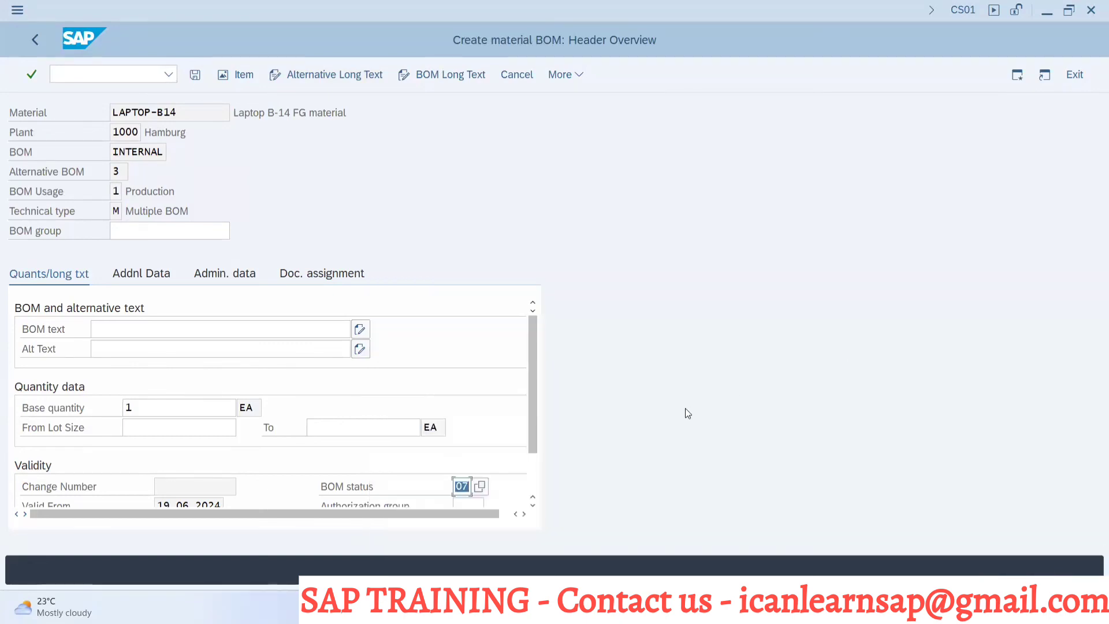
left_click(239, 75)
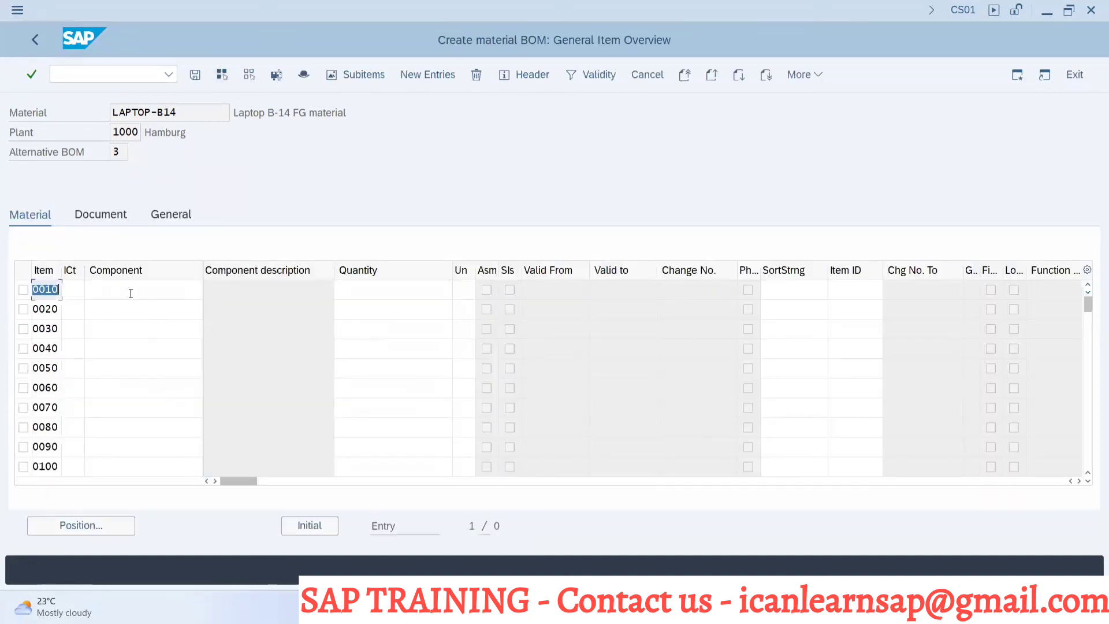
Step: Pick BATTERY SOCKET from the entry history as item 0010's component
left_click(131, 293)
left_click(119, 16)
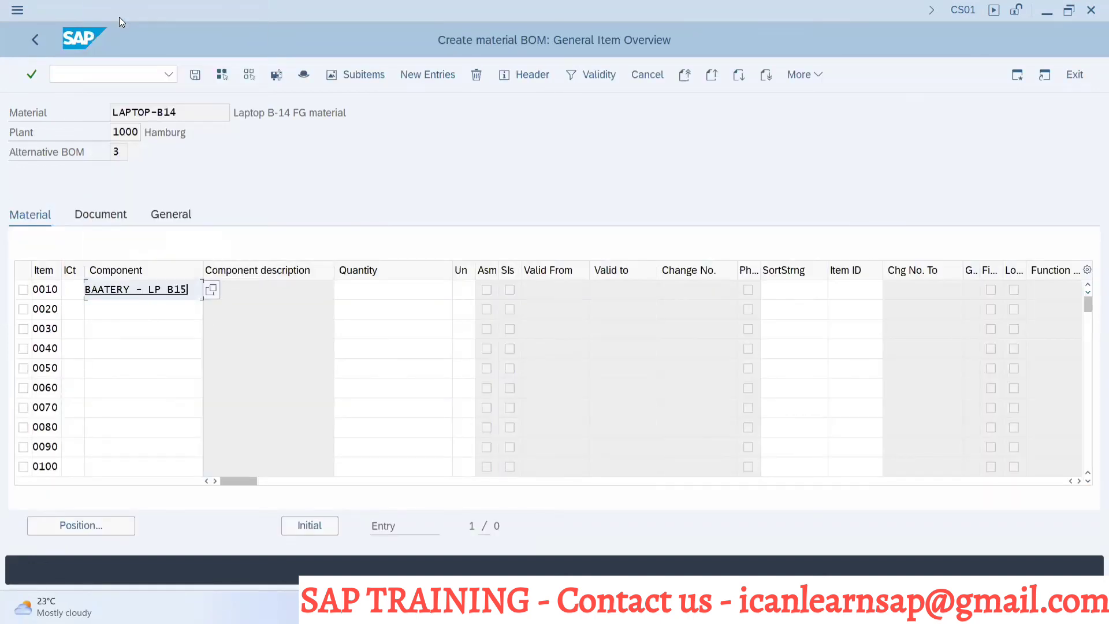
key("BackSpace")
key("BackSpace")
key("BackSpace")
key("BackSpace")
key("BackSpace")
key("BackSpace")
key("BackSpace")
key("BackSpace")
key("BackSpace")
key("BackSpace")
key("BackSpace")
key("BackSpace")
key("BackSpace")
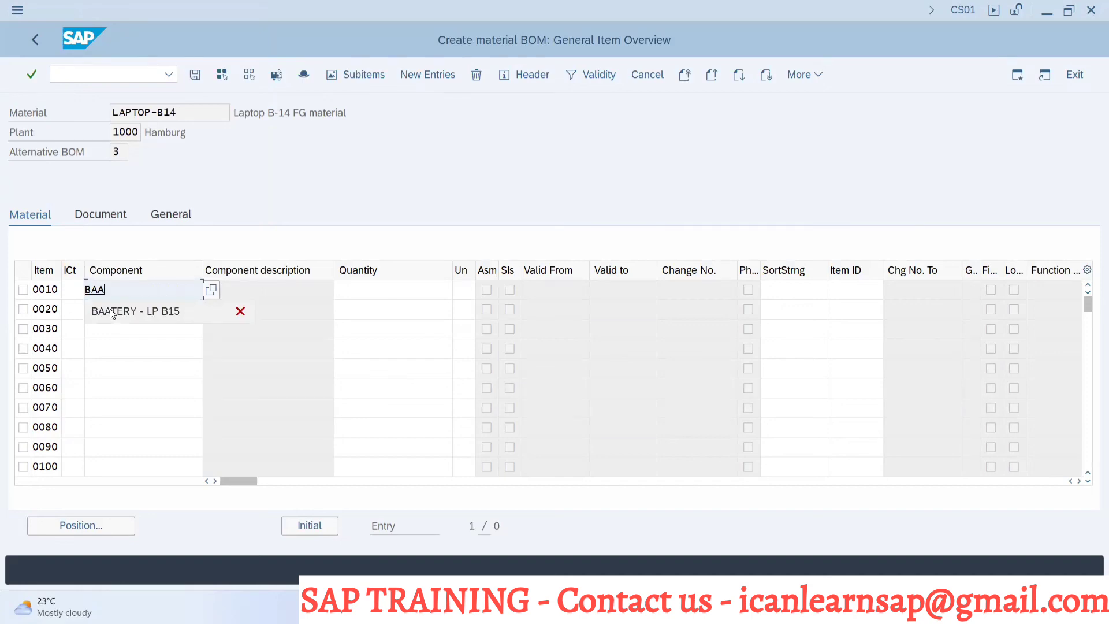
key("BackSpace")
key("BackSpace")
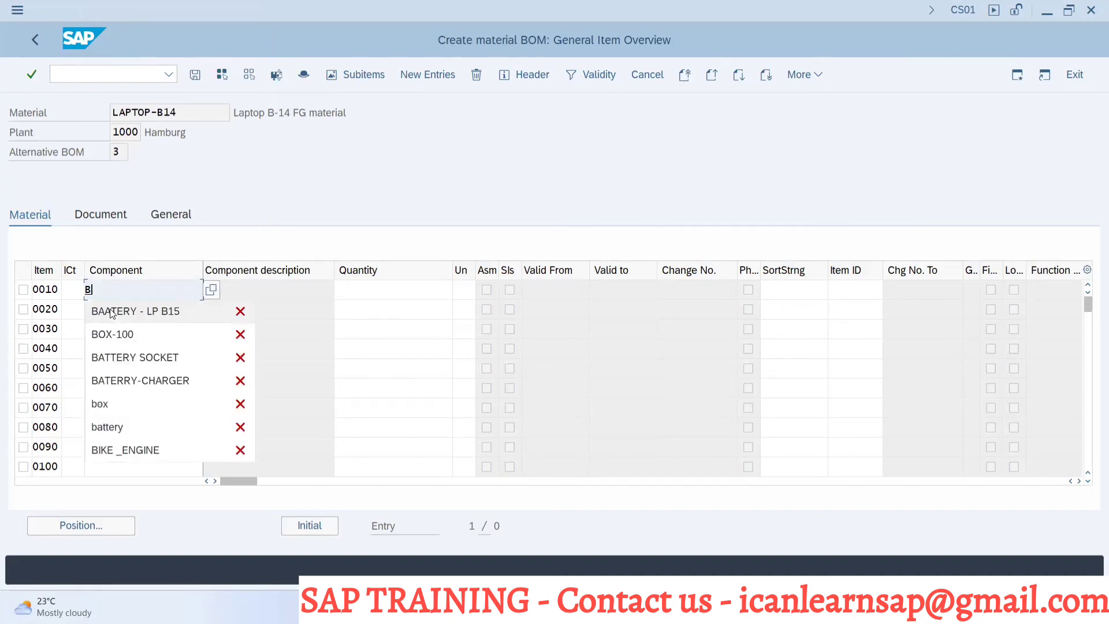
left_click(115, 358)
left_click(142, 325)
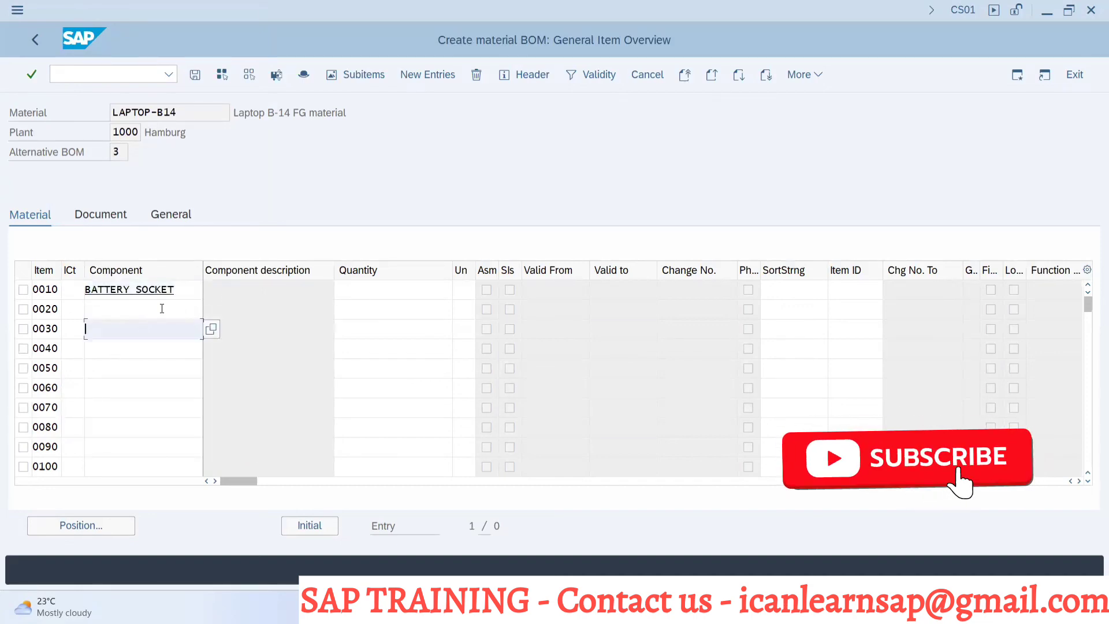
left_click(162, 308)
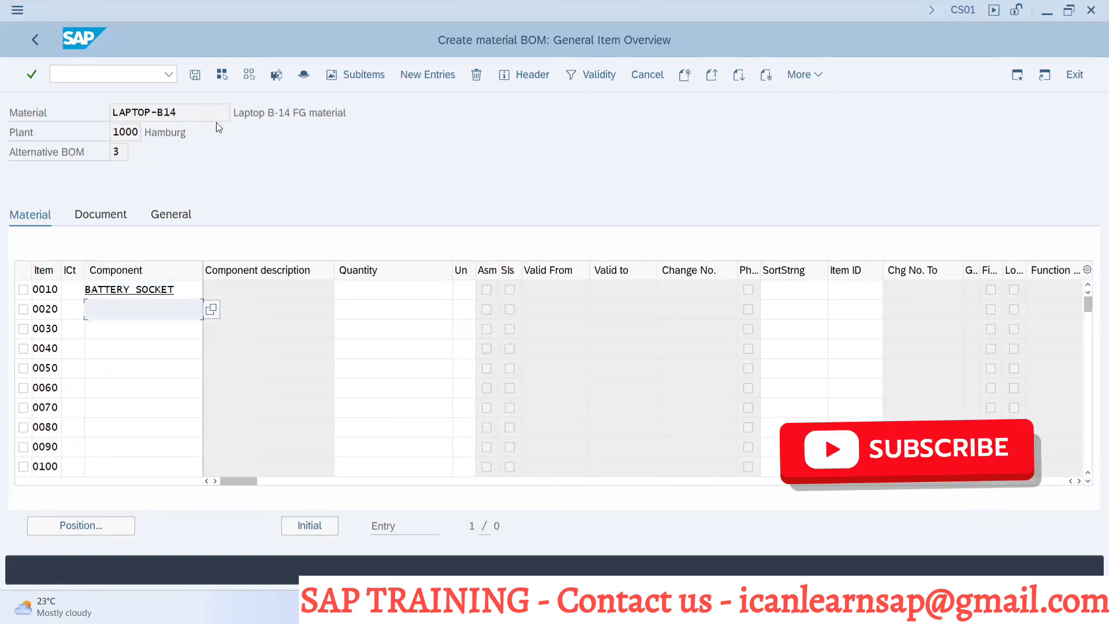